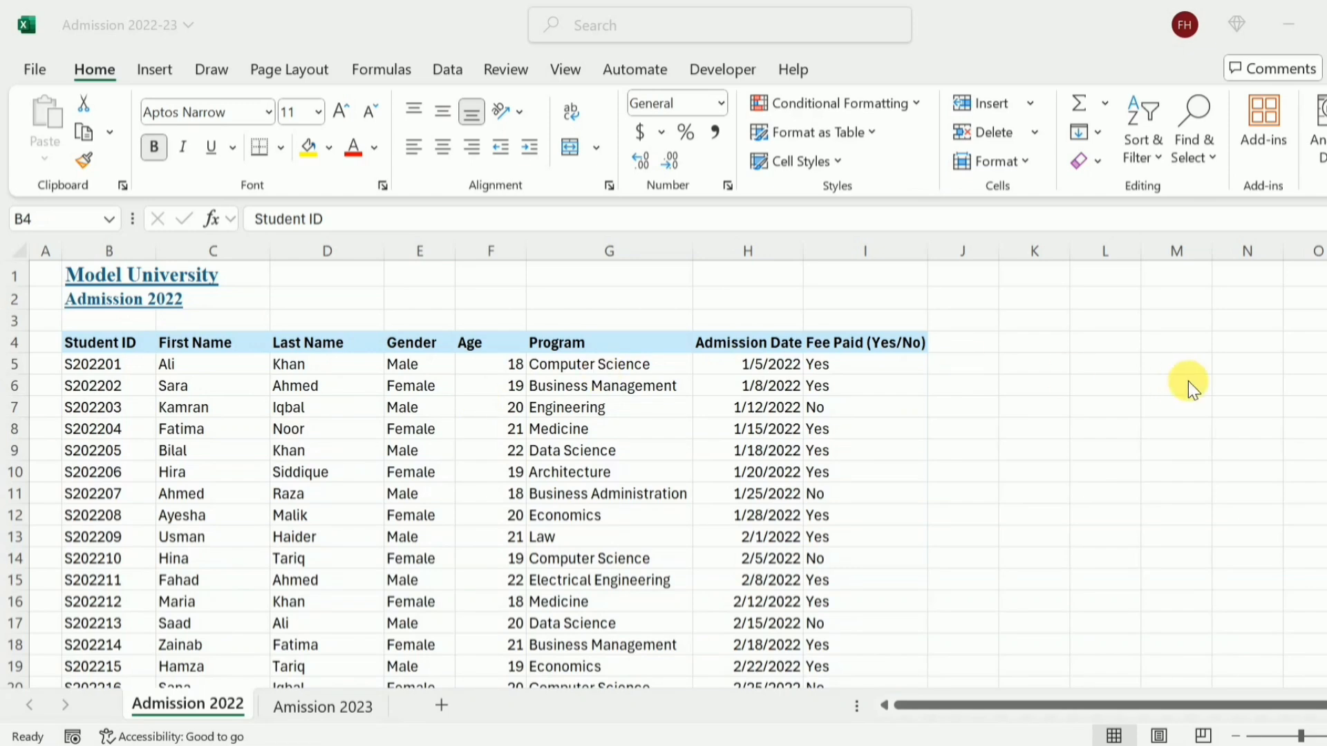
Review the student records on the Amission 2023 and Admission 2022 sheets of the source workbook.
left_click(332, 703)
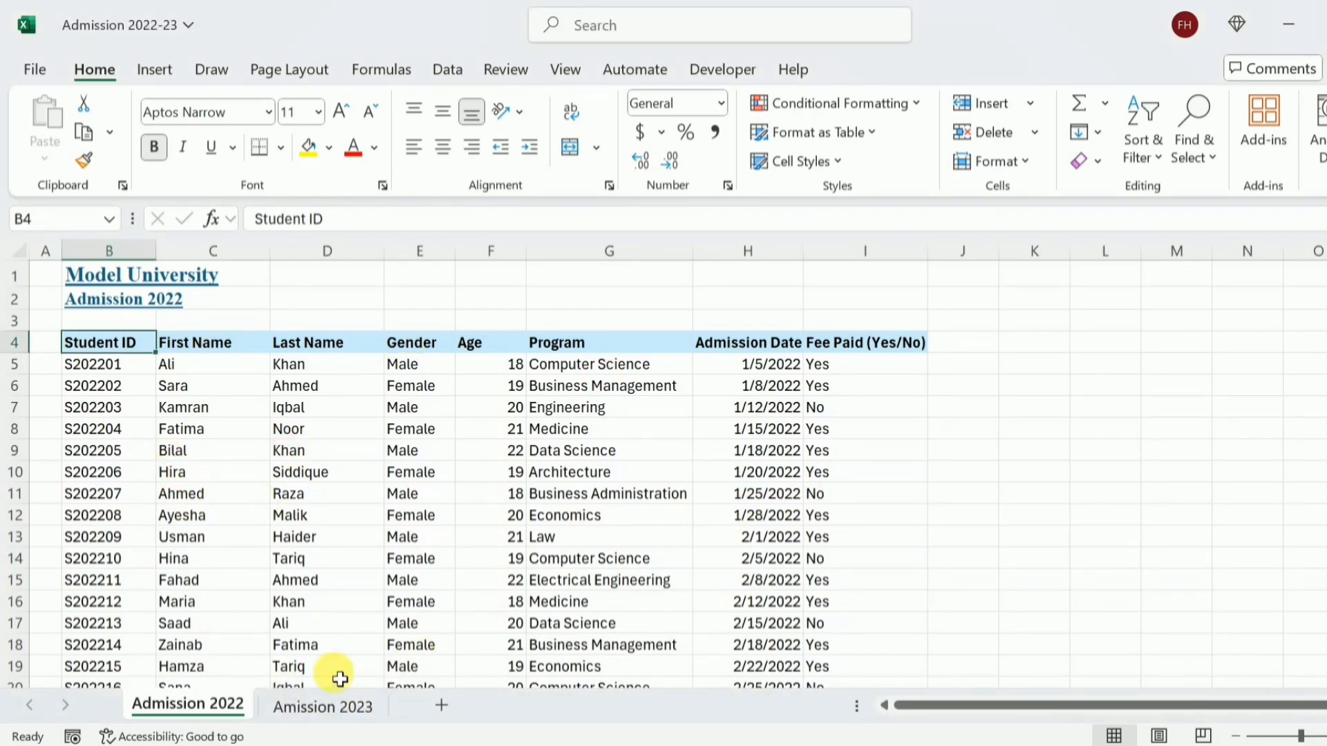
left_click(323, 707)
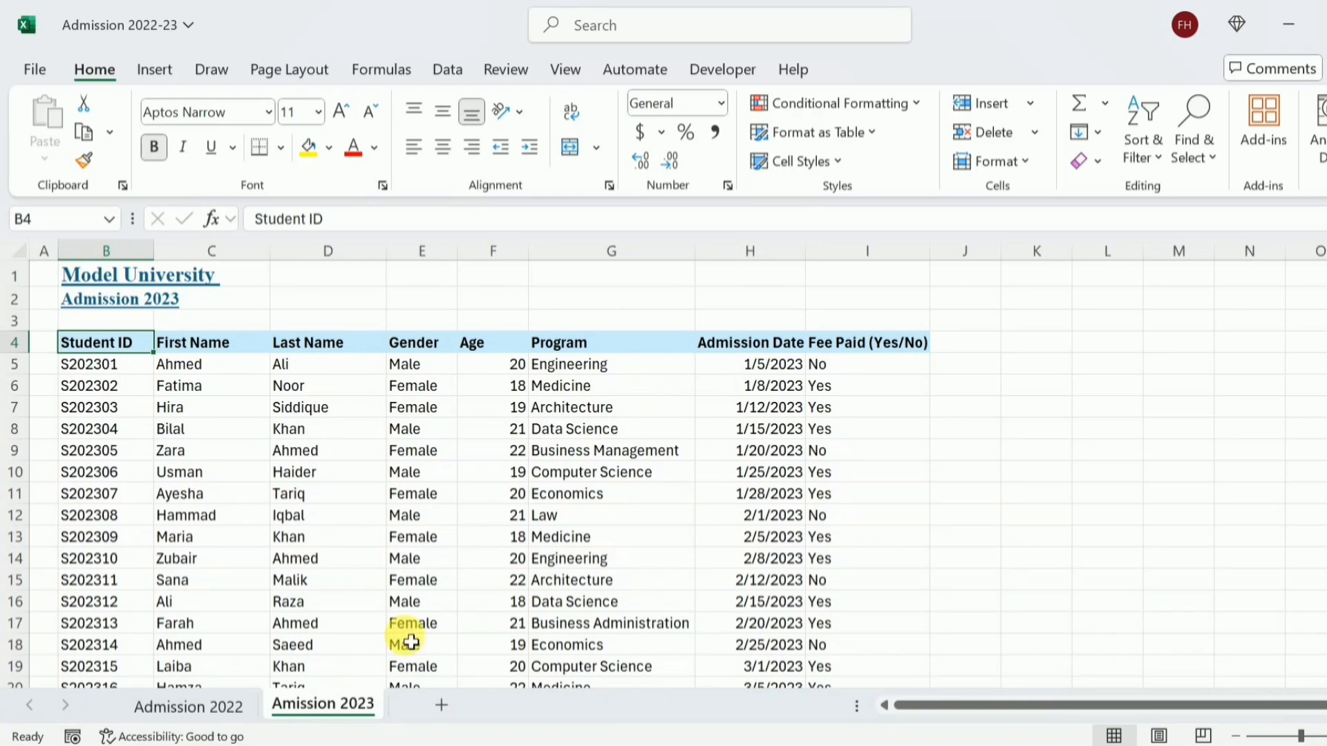
left_click(237, 704)
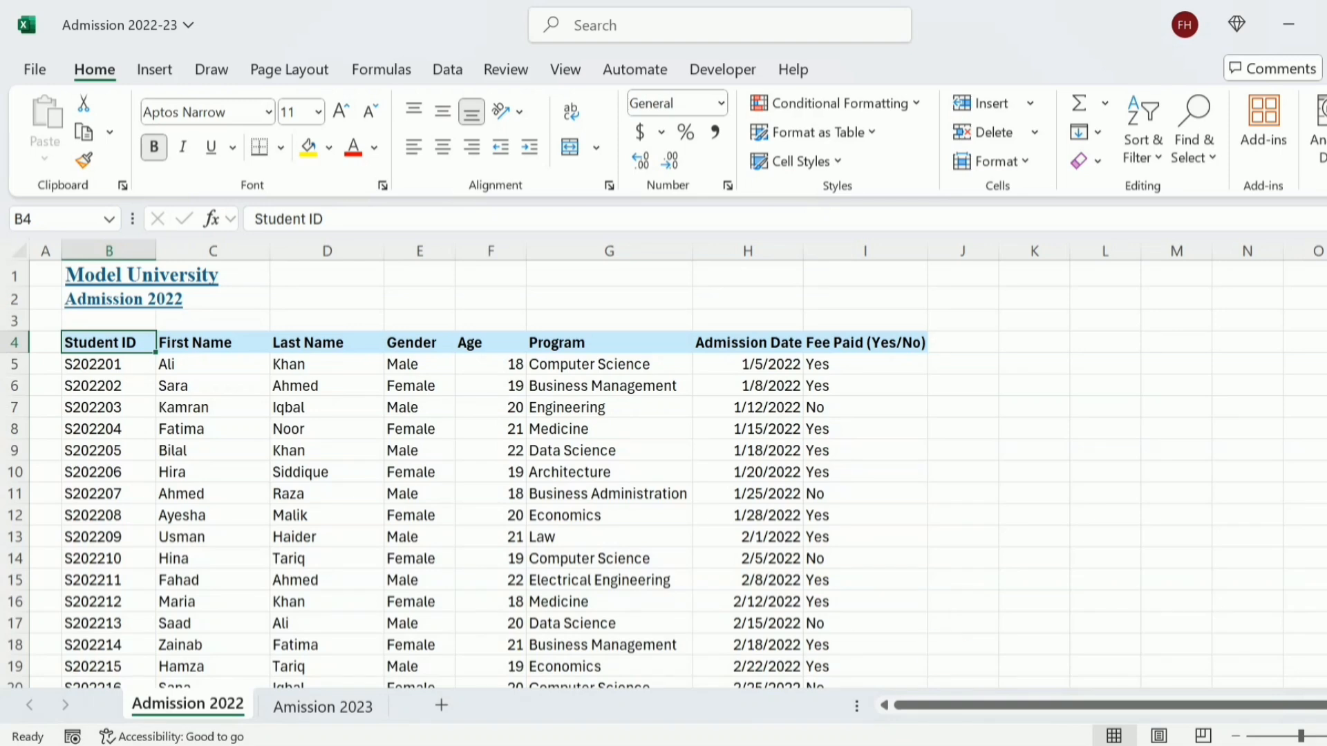
In the blank workbook Book1, get data from the Excel workbook file Admission 2022-23.
mouse_move(877, 745)
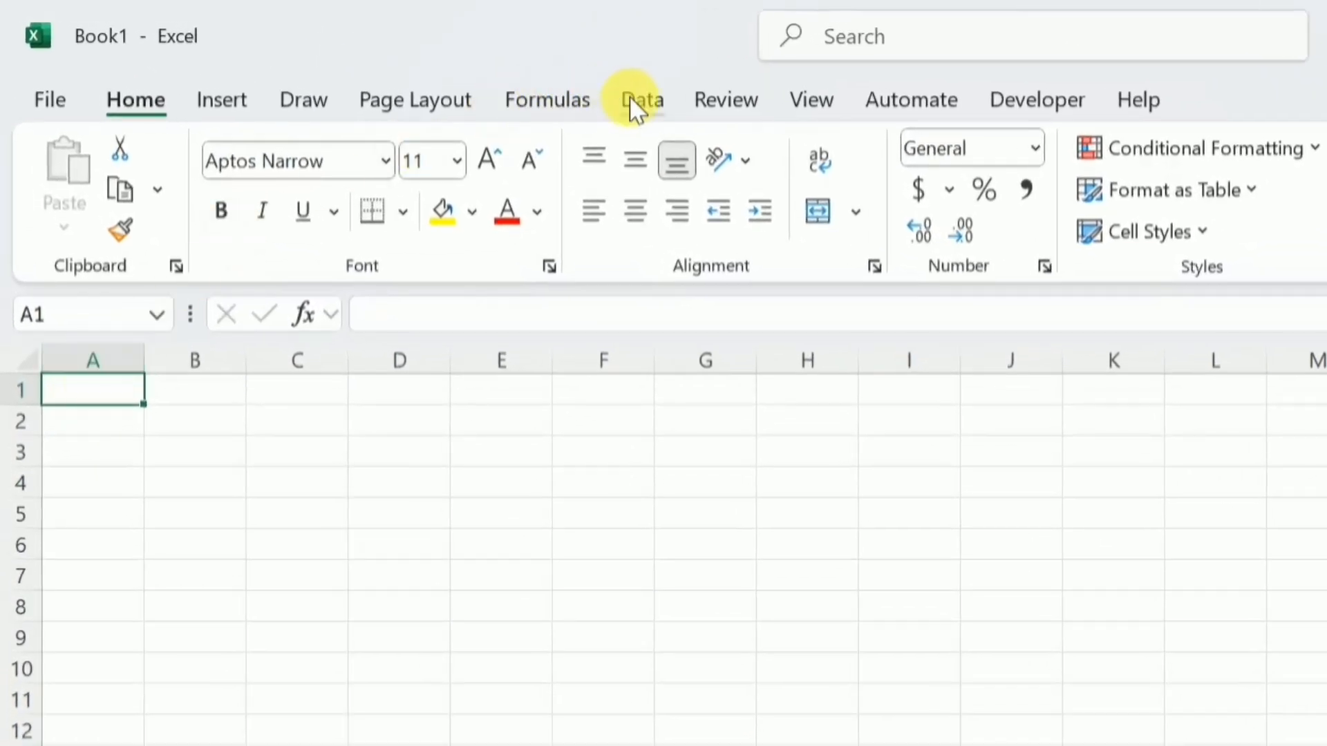
left_click(634, 109)
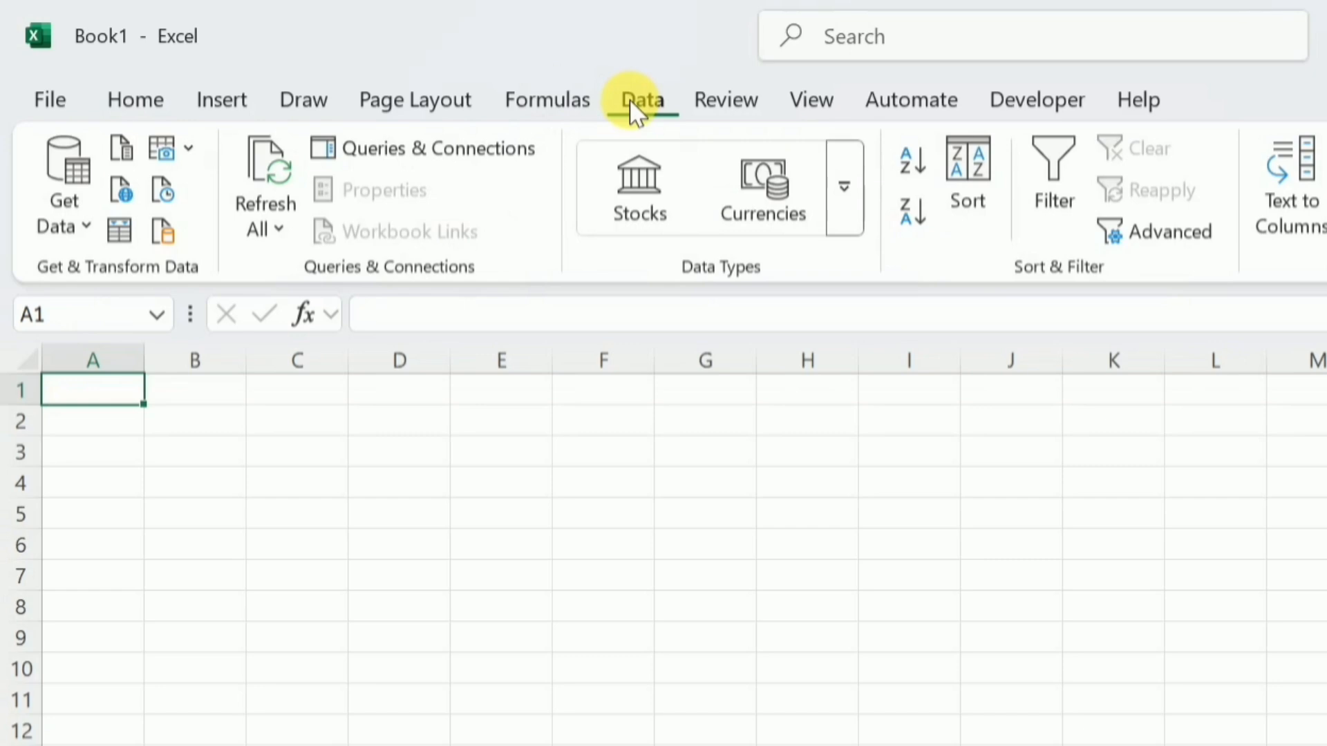
left_click(87, 228)
mouse_move(234, 284)
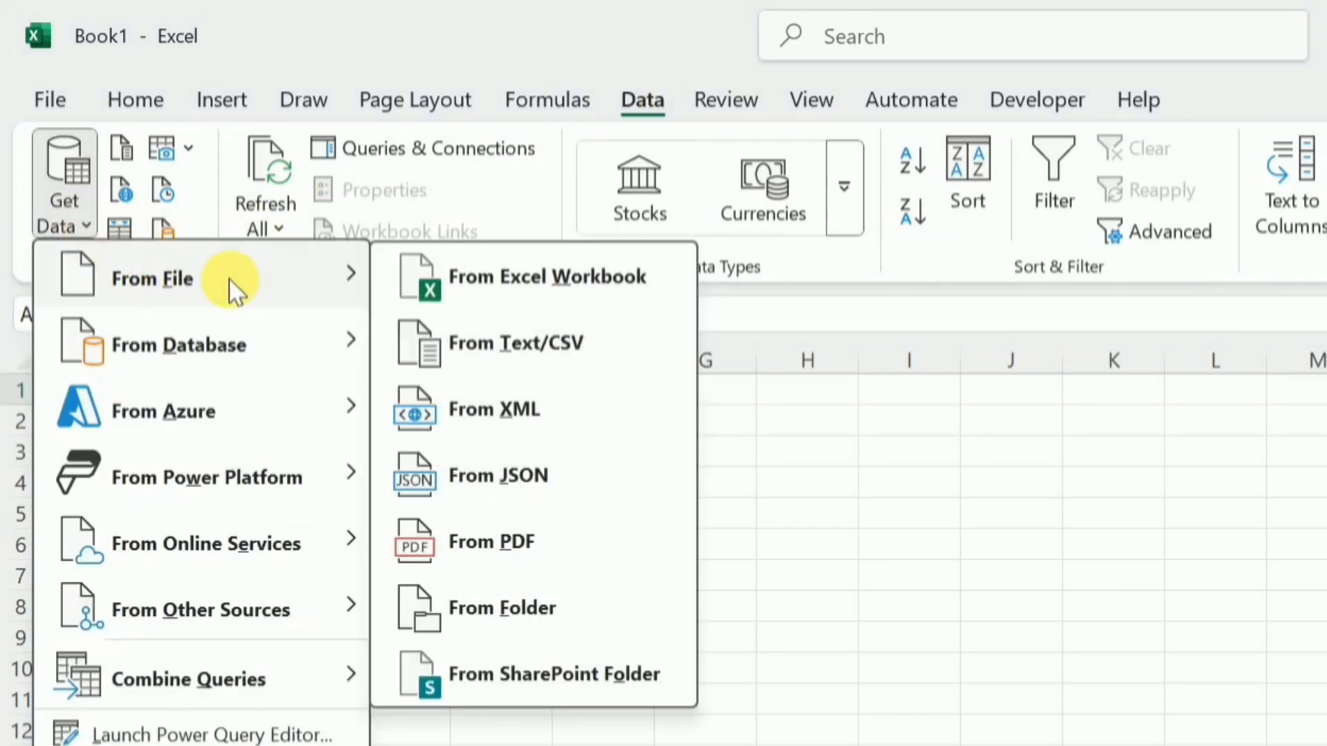
left_click(632, 284)
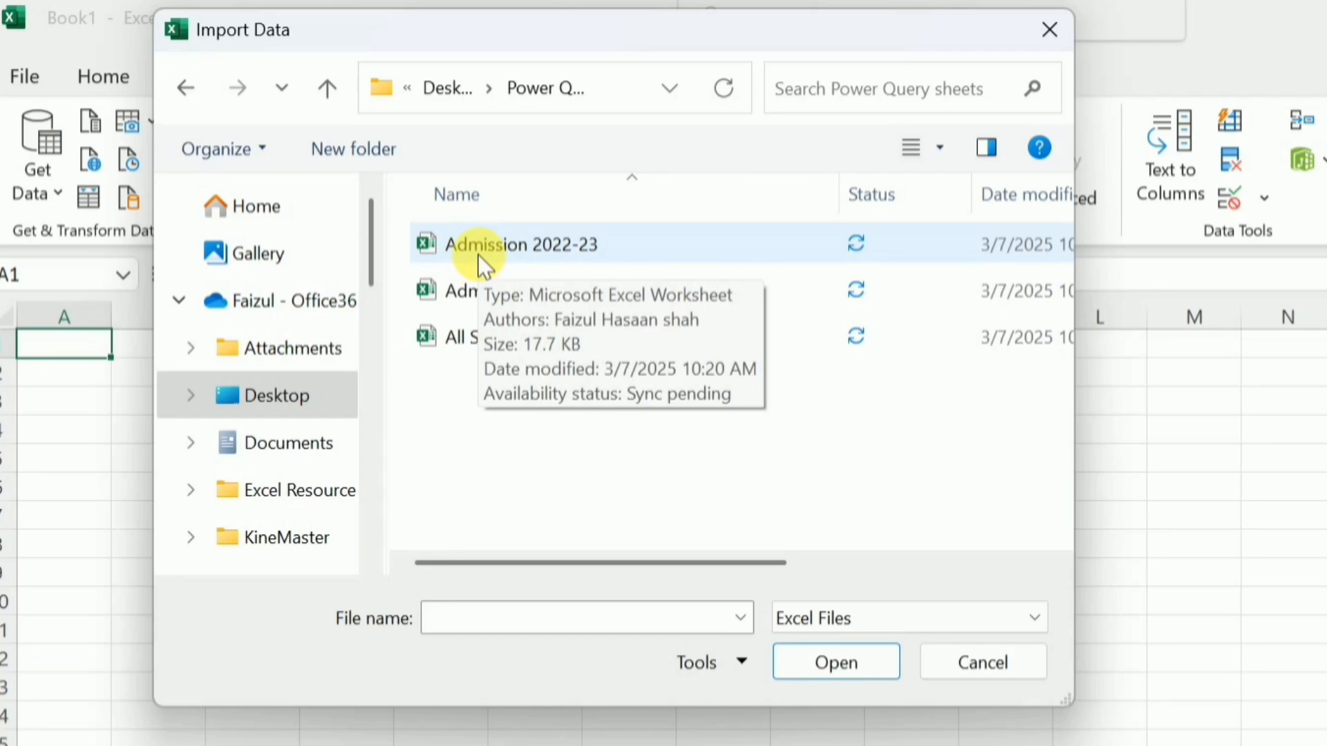
left_click(478, 255)
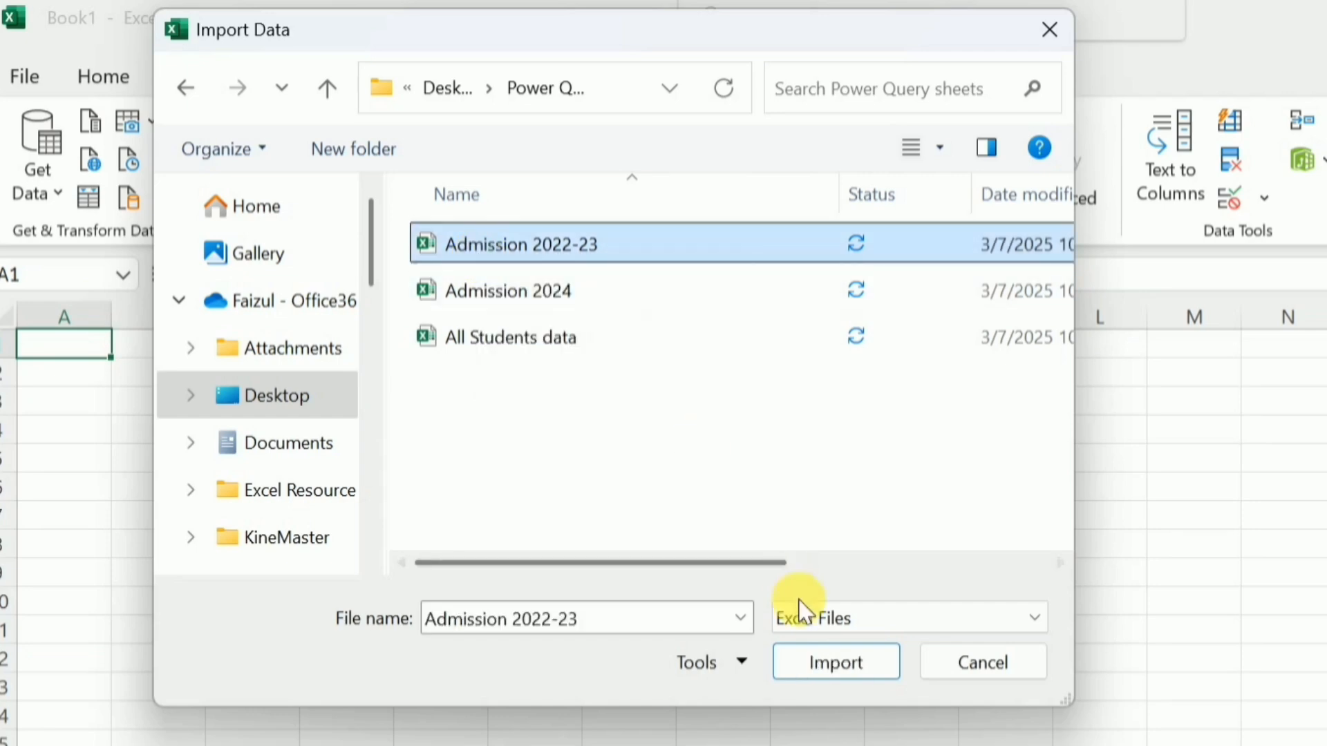
left_click(806, 666)
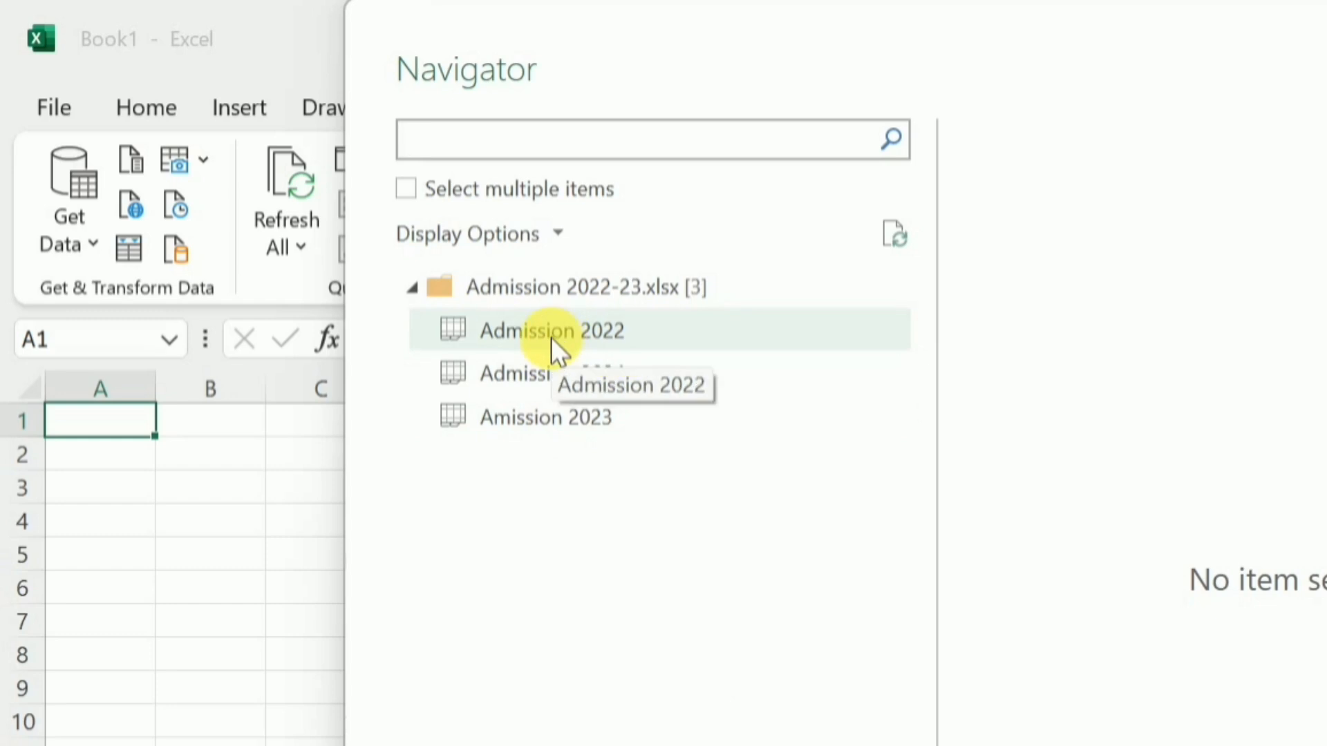
Allow multiple items, choose only the Admission 2022 sheet for import, and open it in the Power Query Editor for transformation.
left_click(421, 334)
left_click(467, 379)
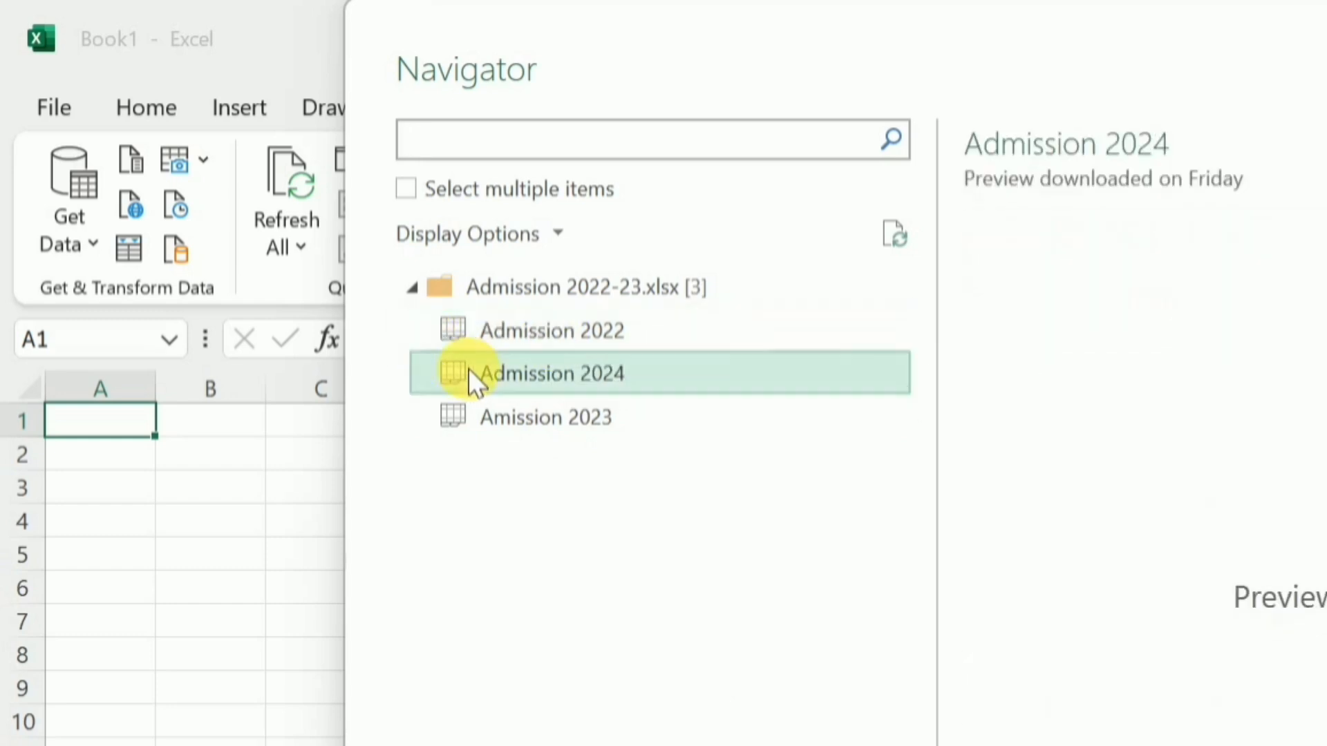
left_click(407, 189)
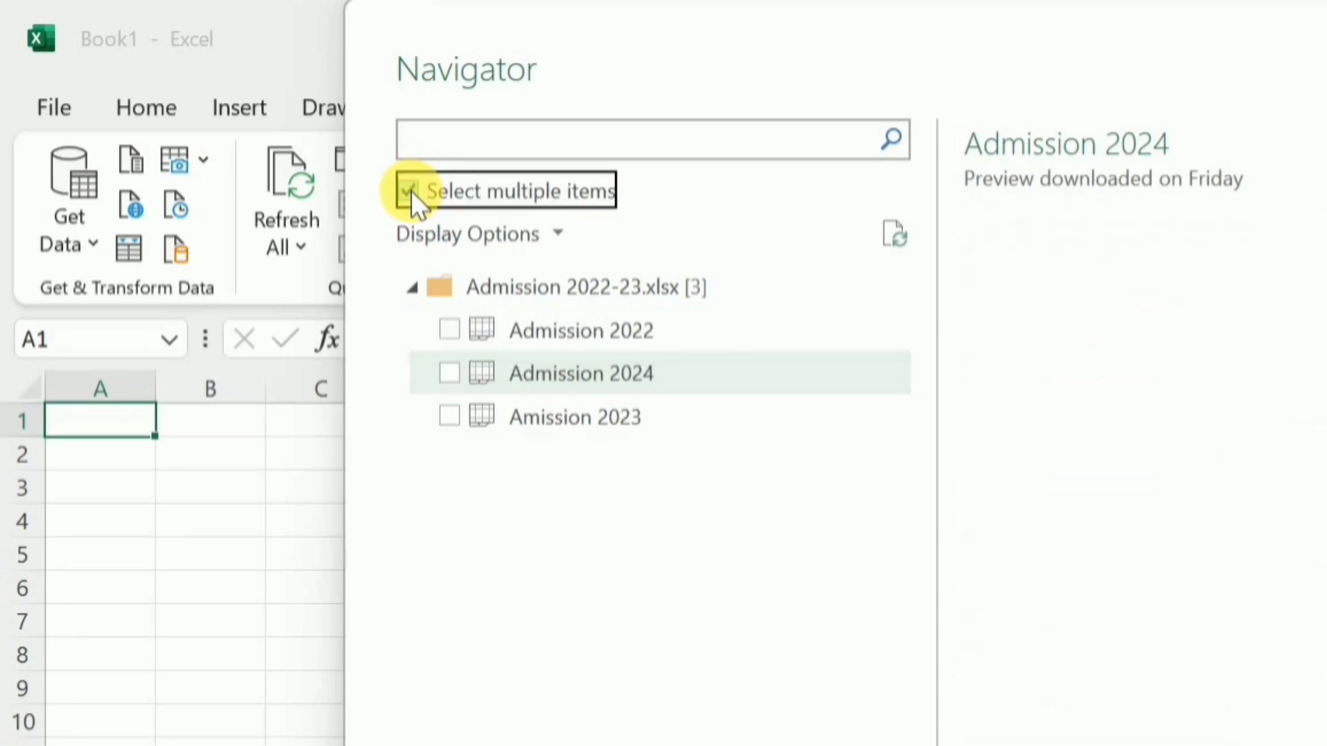
left_click(449, 330)
left_click(450, 373)
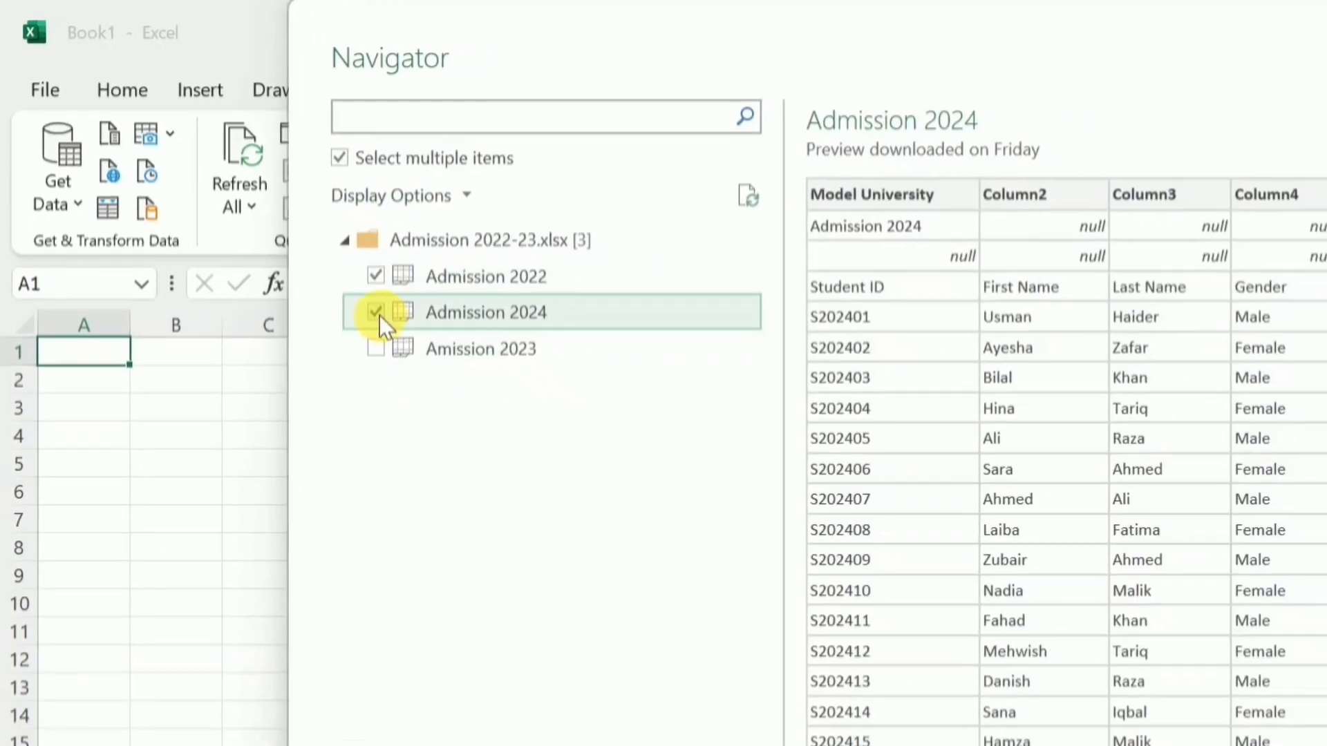
left_click(449, 374)
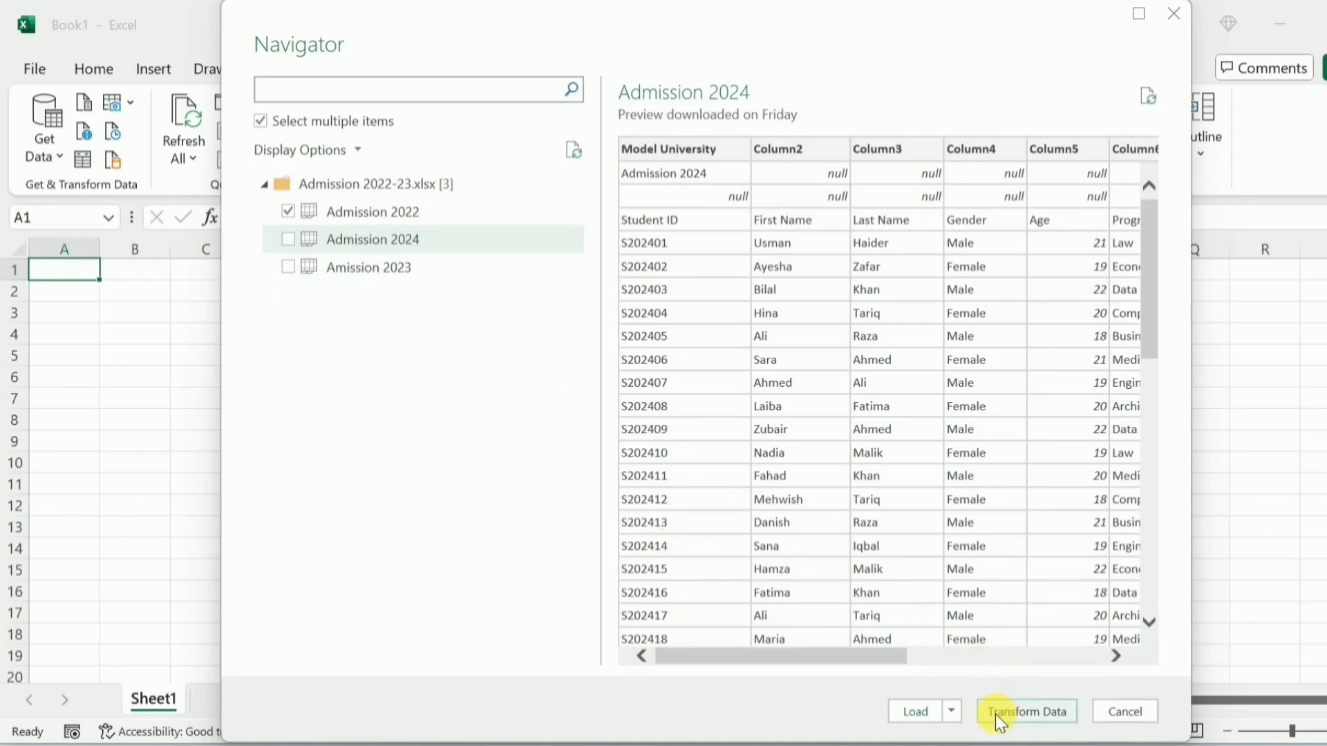
left_click(1017, 716)
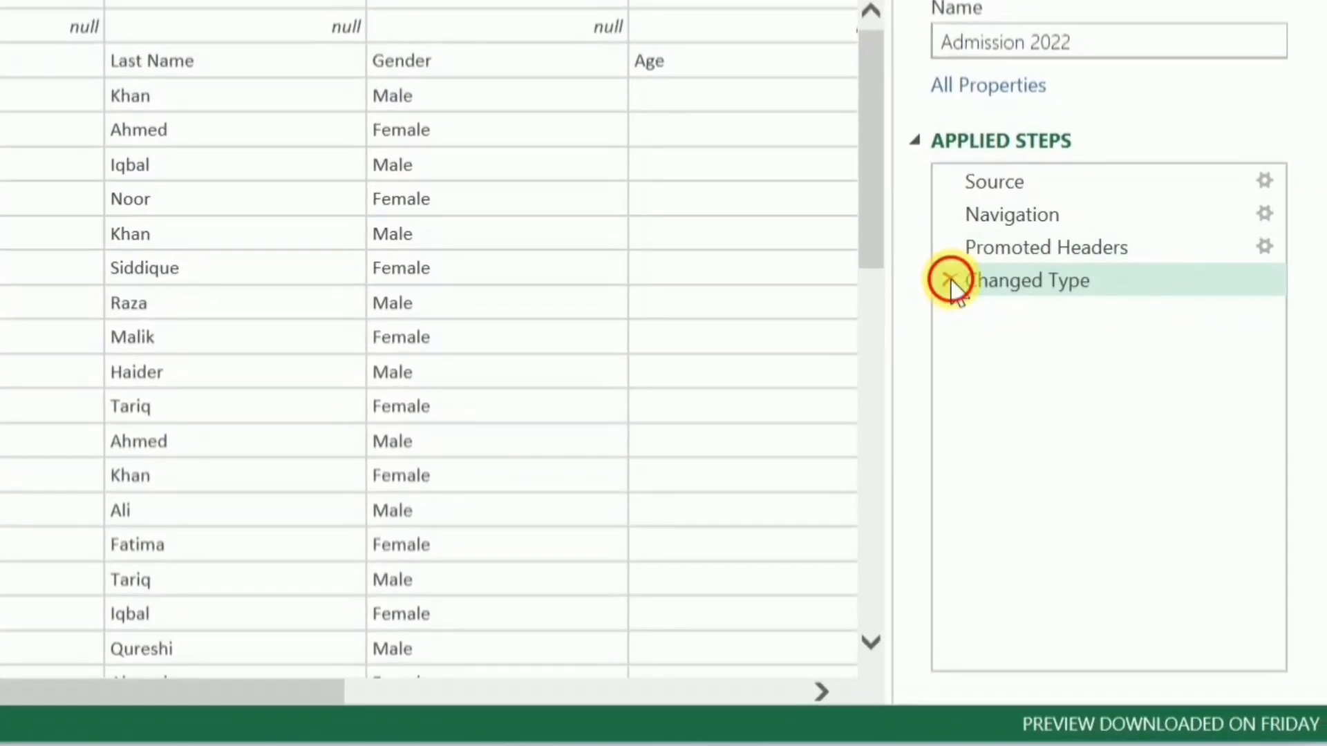
Delete the applied steps Changed Type, Promoted Headers and Navigation, leaving only Source in the Admission 2022 query.
left_click(1157, 432)
left_click(950, 249)
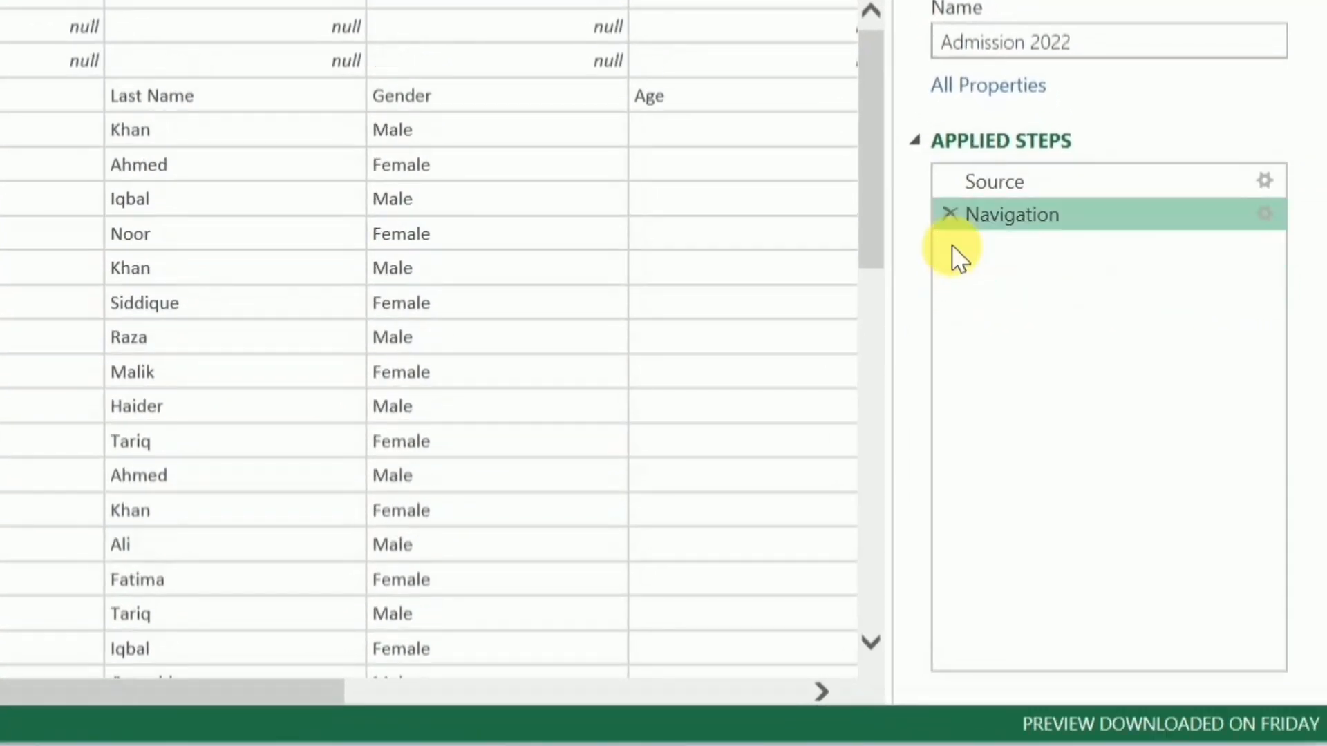
left_click(1076, 400)
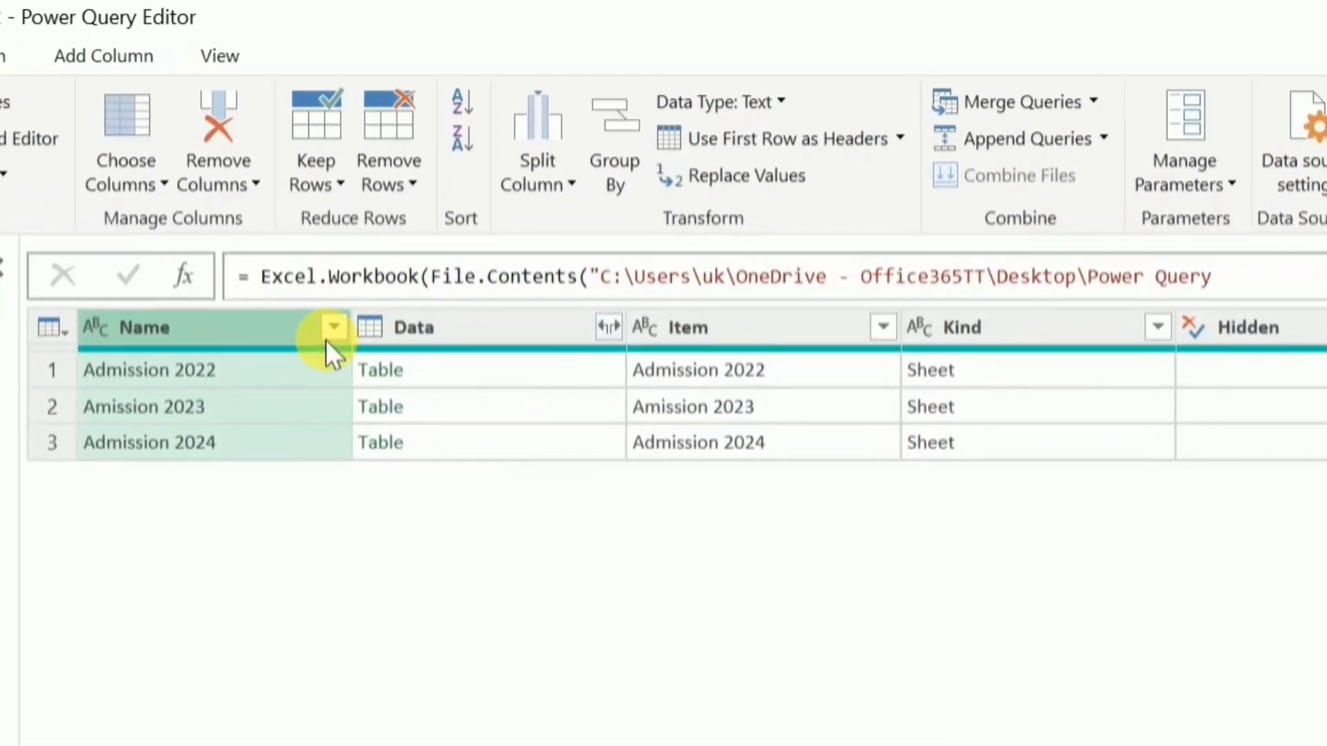
Keep only the Name and Data columns, and expand Data into all its columns with the original column name as prefix.
left_click(443, 339, "ctrl")
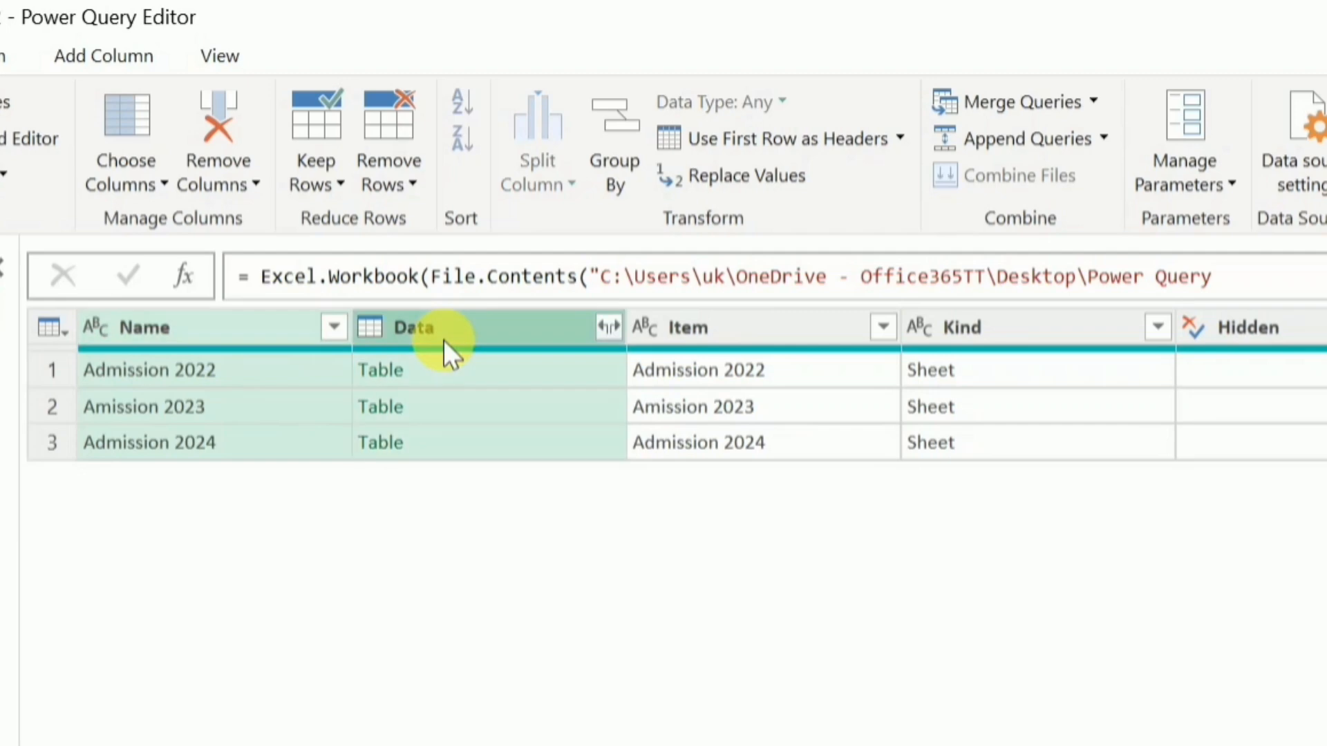
right_click(454, 334)
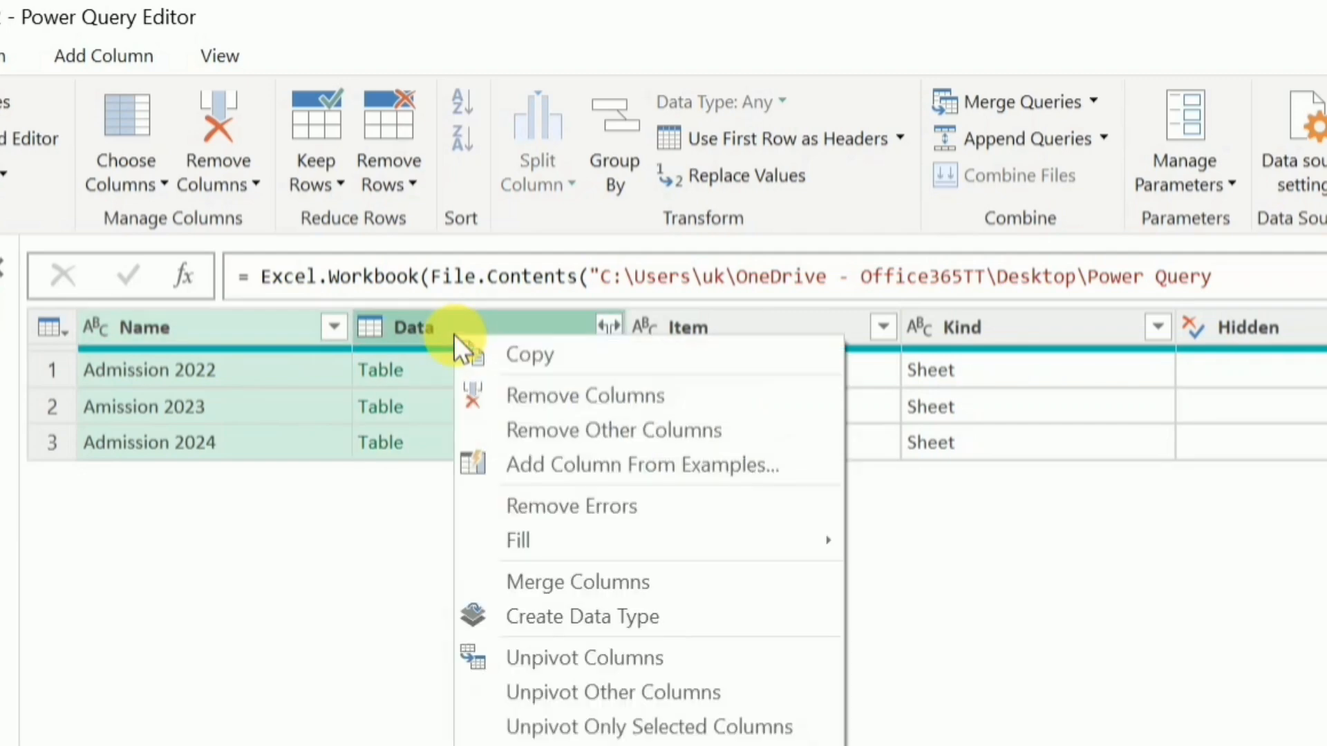
left_click(537, 435)
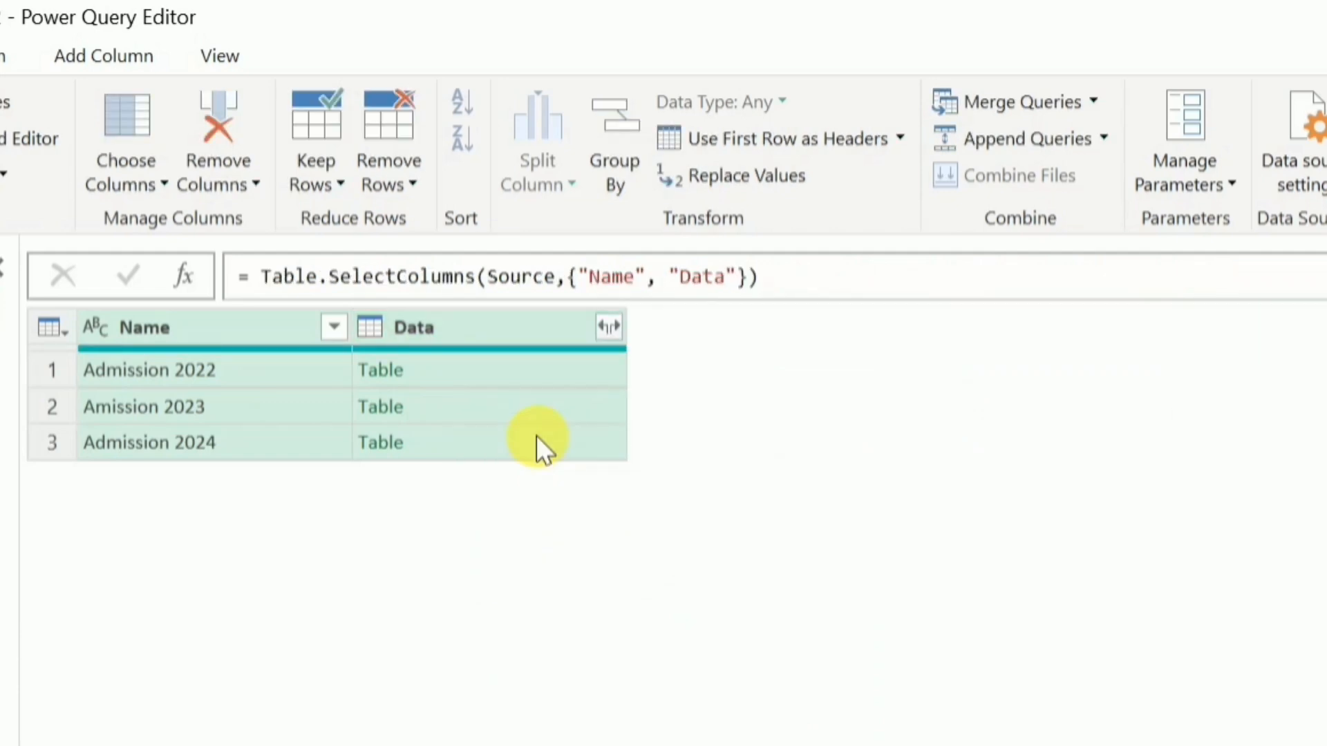
left_click(610, 326)
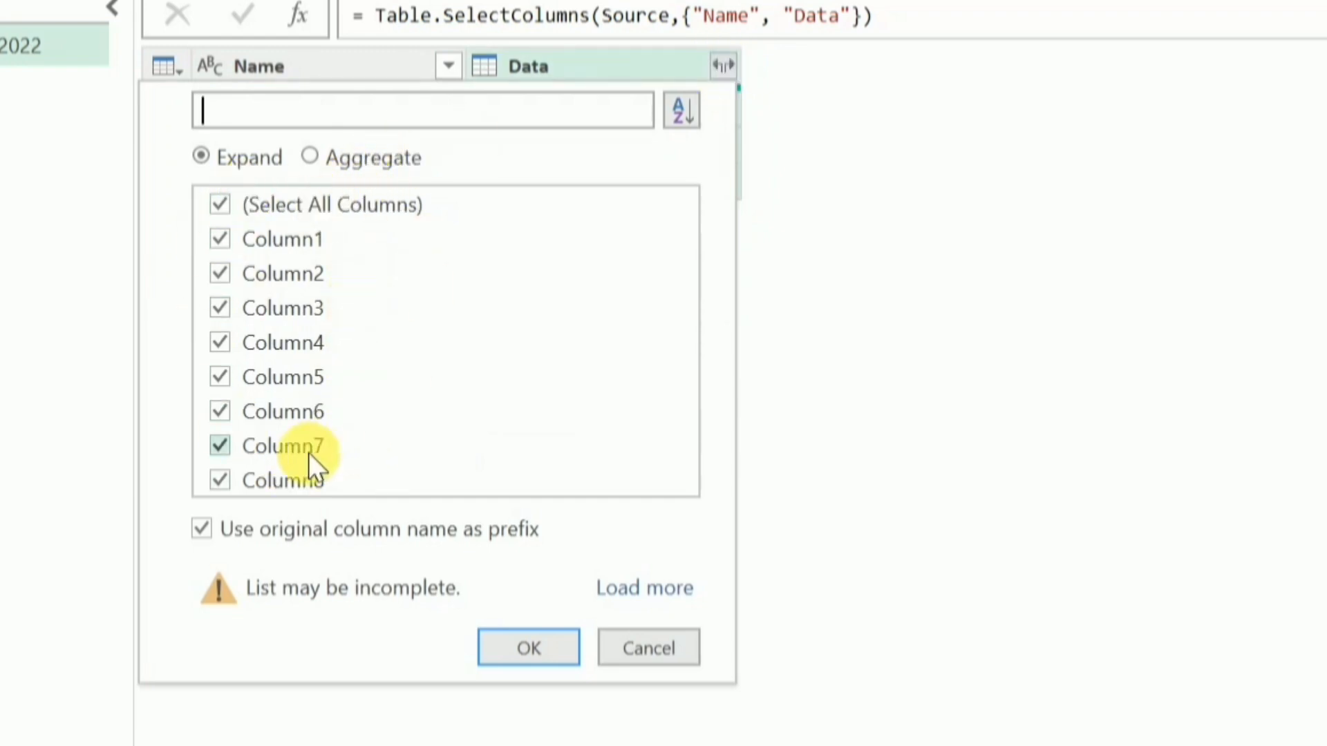
left_click(519, 653)
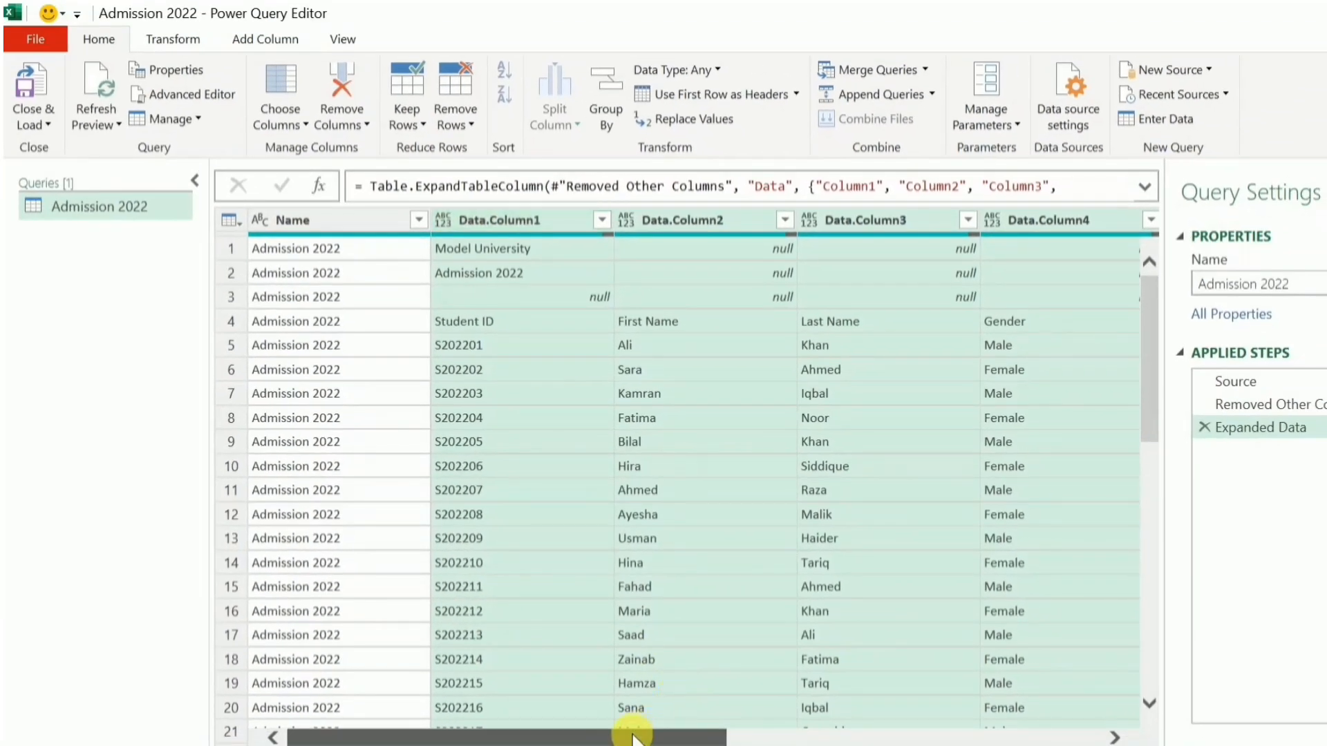
Filter the null rows out of the Data.Column2 column.
left_click_drag(674, 738, 521, 725)
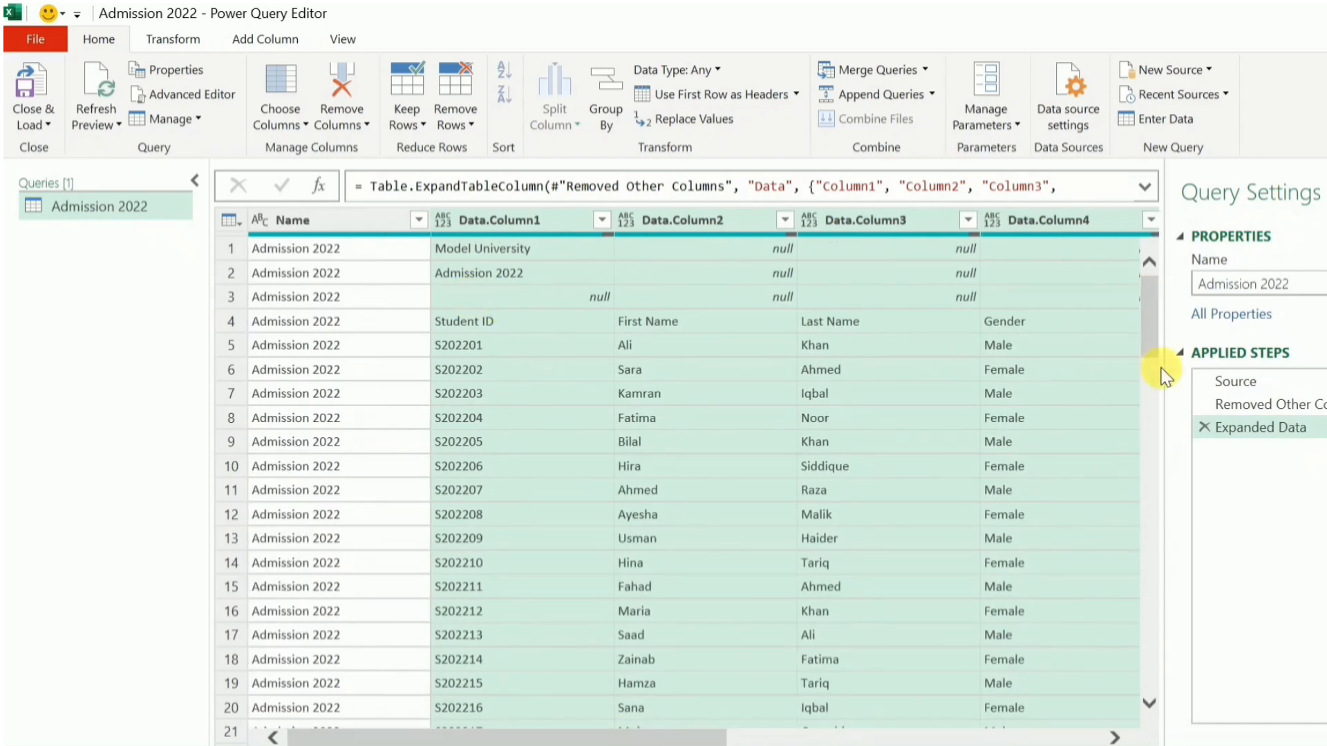
left_click_drag(1144, 325, 1158, 280)
left_click(785, 221)
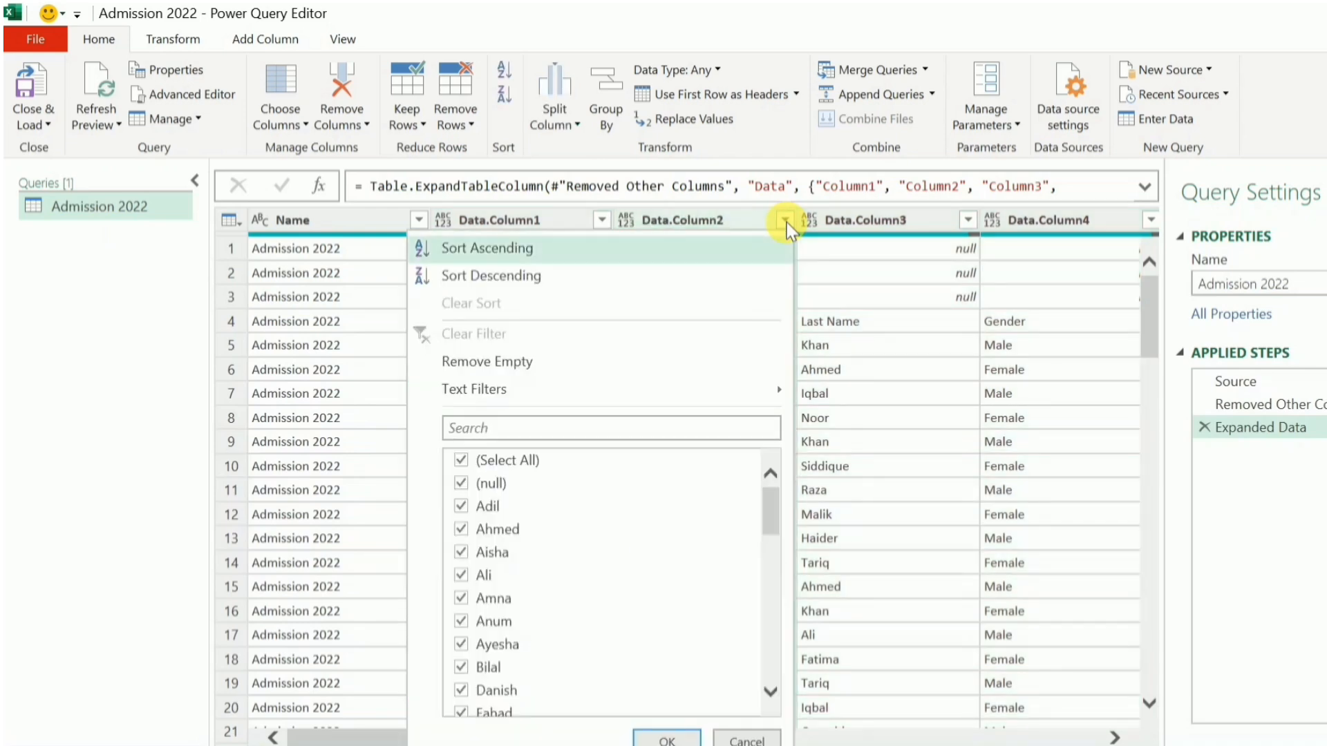
left_click(461, 484)
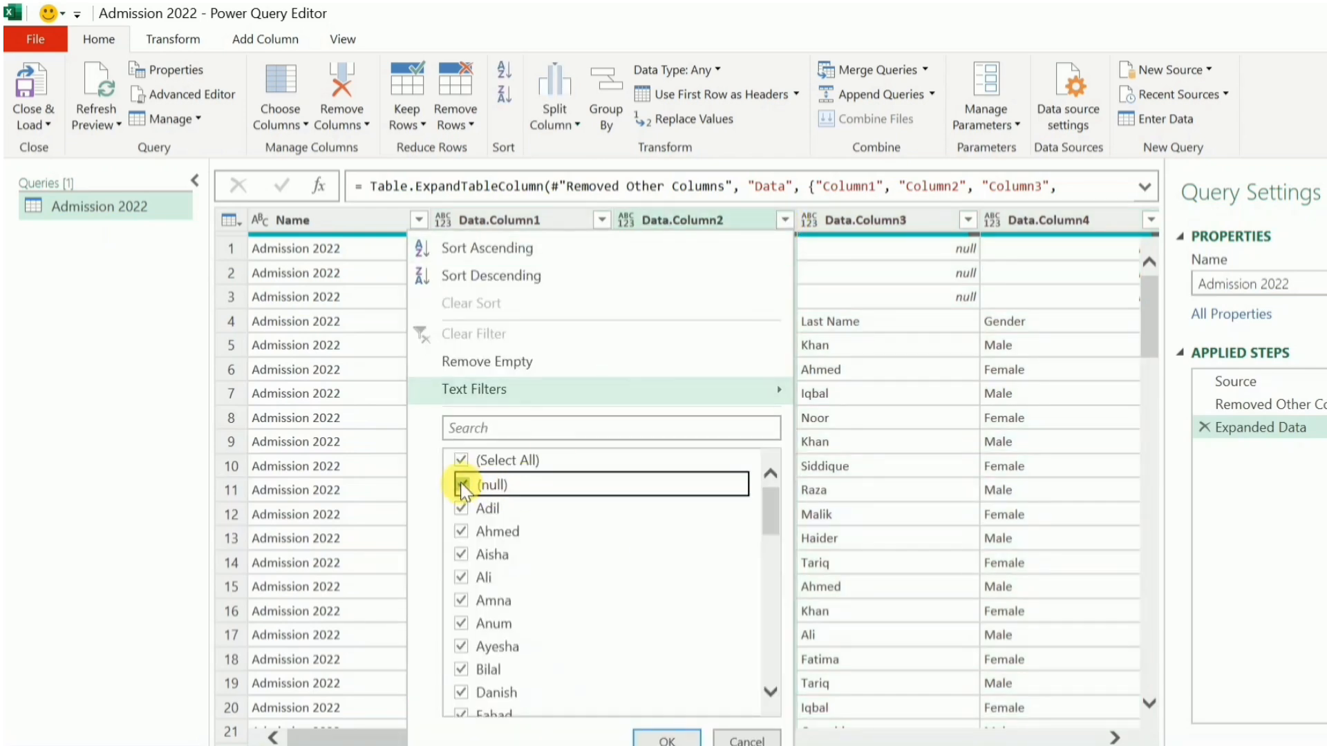
left_click(669, 740)
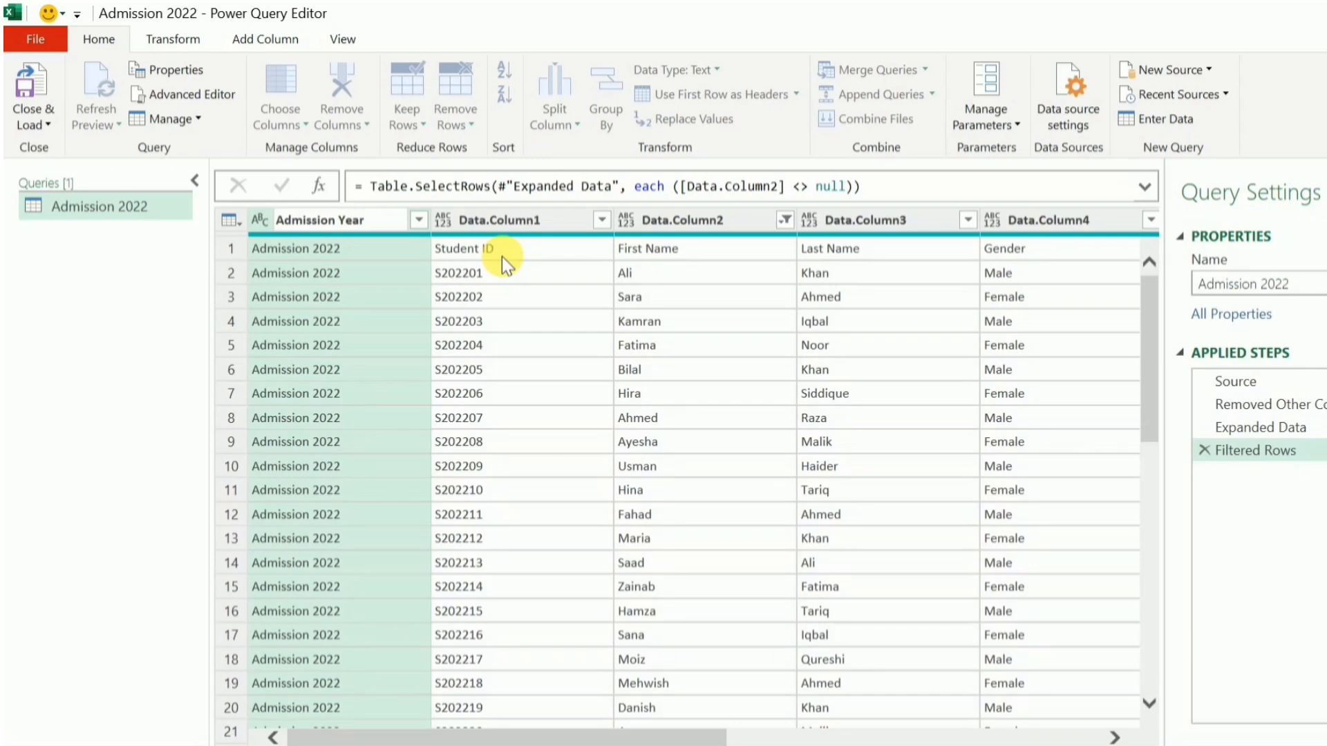
Rename the Name column as Admission Year and promote the first row to column headers.
key("Return")
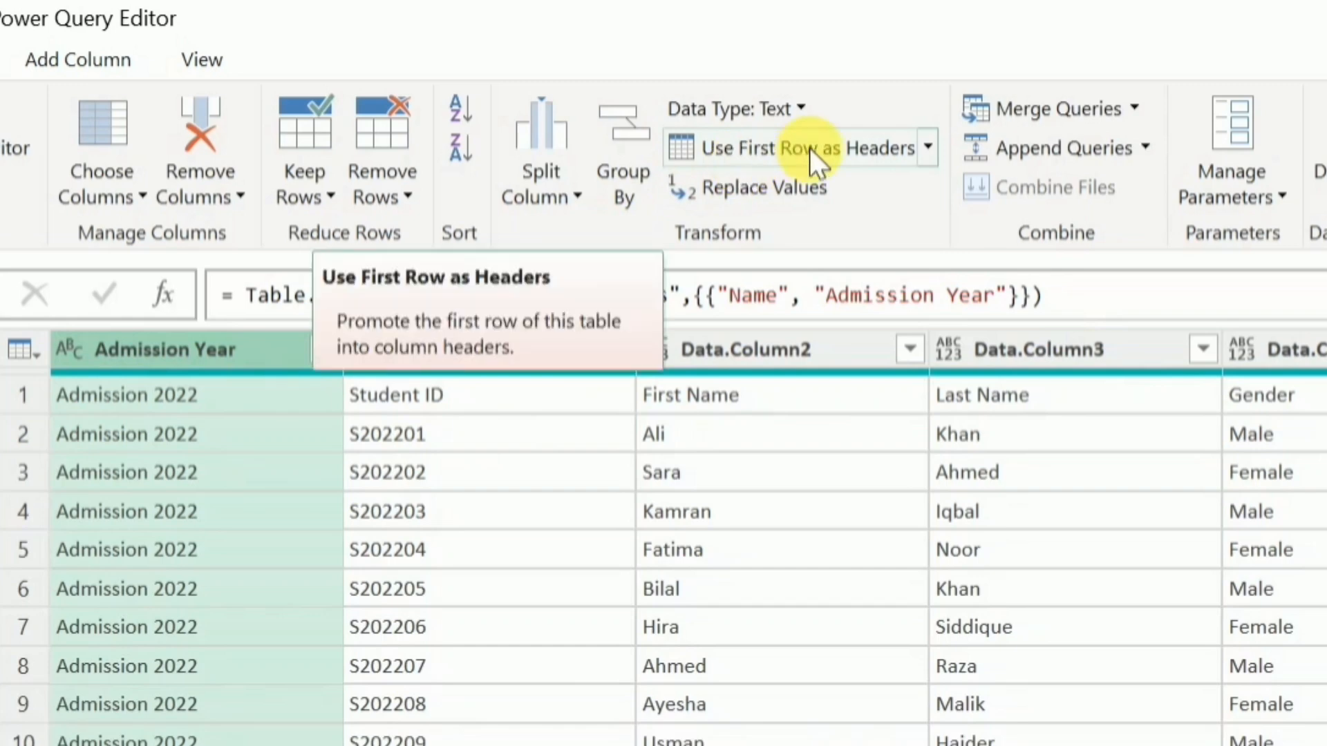
left_click(813, 146)
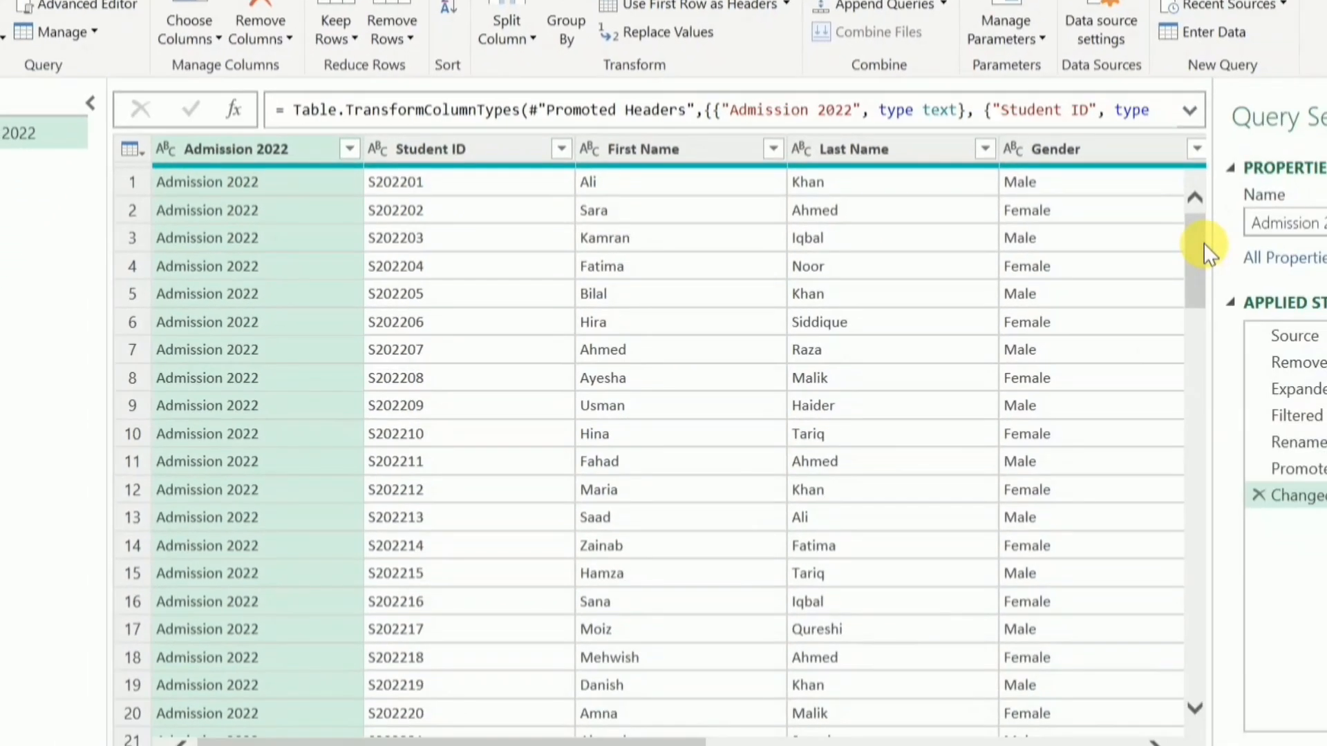
Filter the repeated header rows out of the Student ID column by excluding the value Student ID.
left_click_drag(1204, 243, 1206, 419)
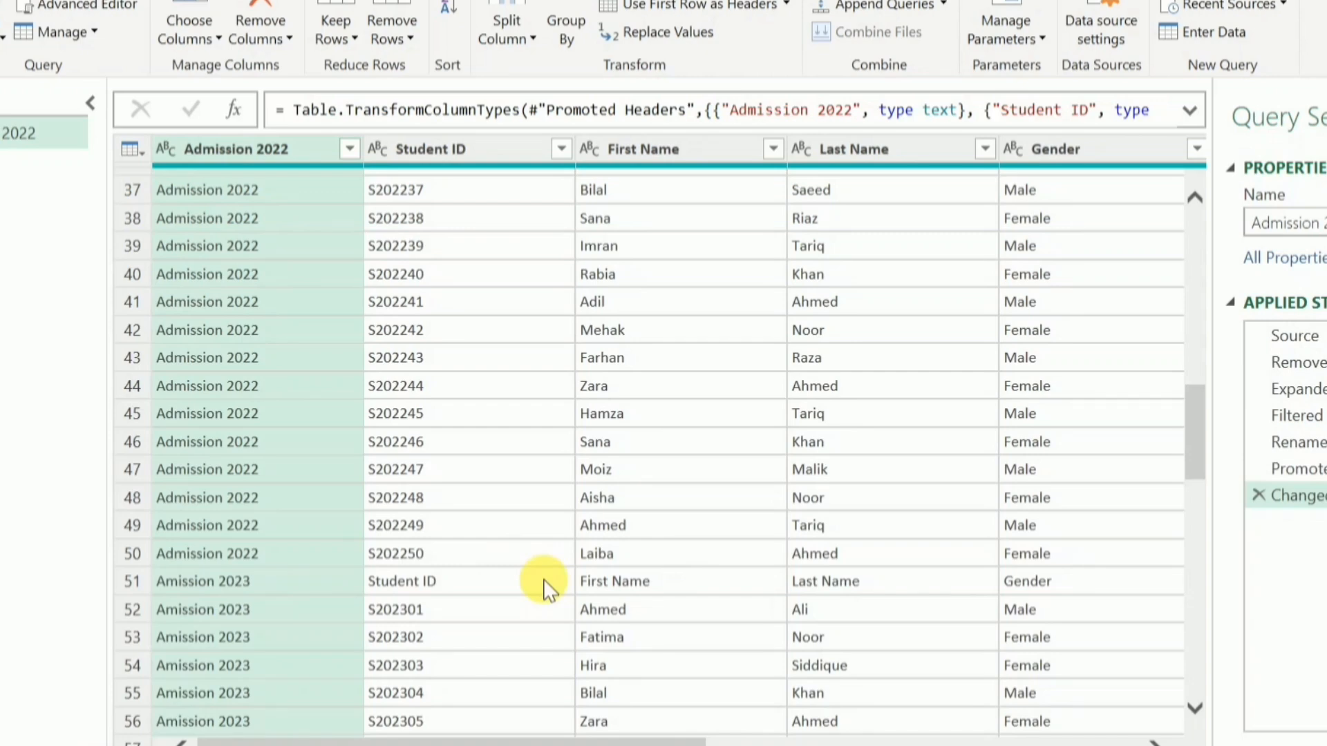
scroll(484, 373, "down", 1)
left_click(413, 151)
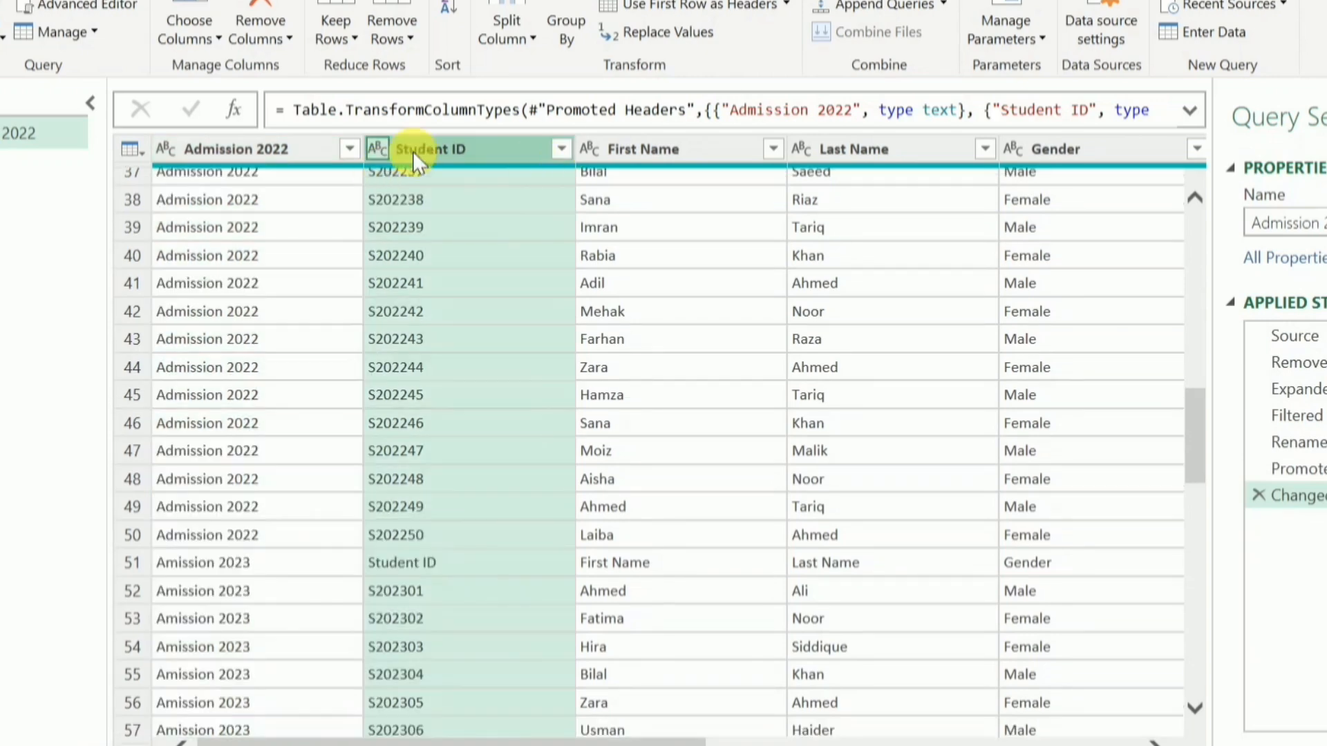
left_click(562, 150)
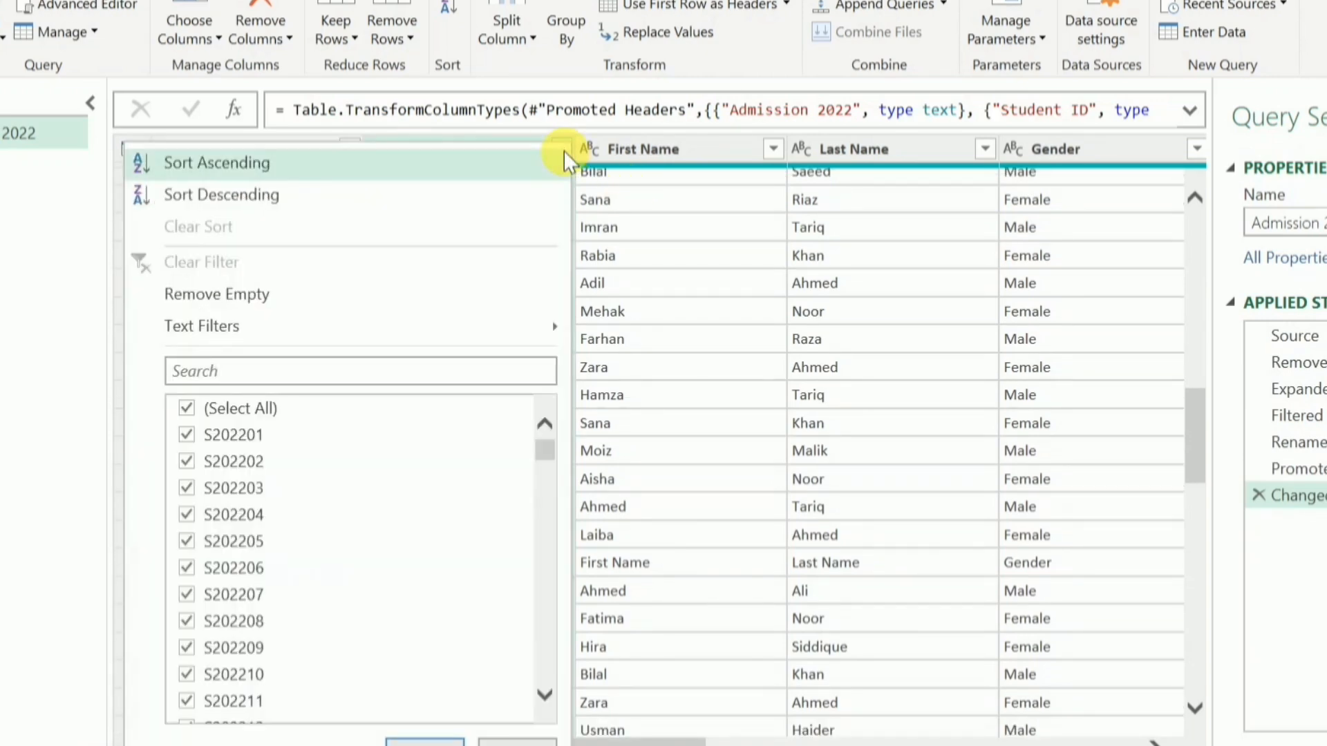
left_click_drag(537, 459, 545, 695)
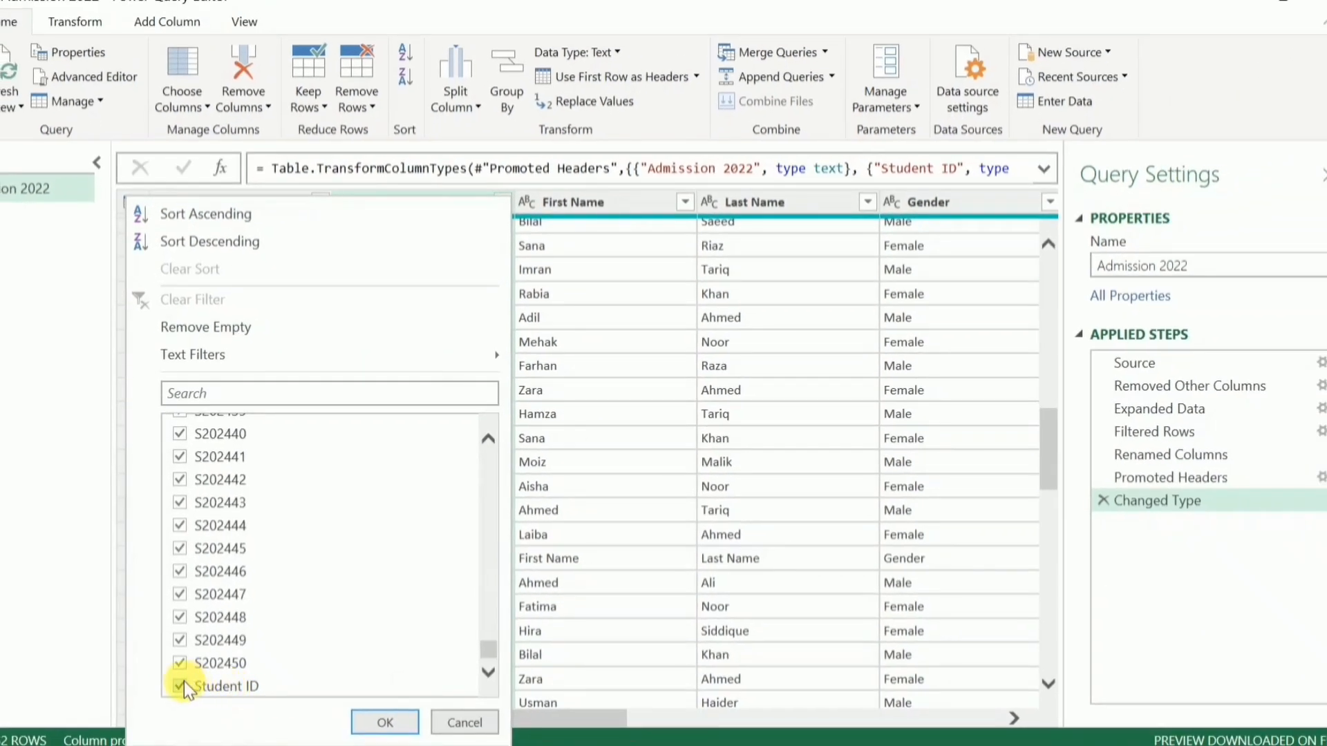
left_click(180, 686)
left_click(390, 717)
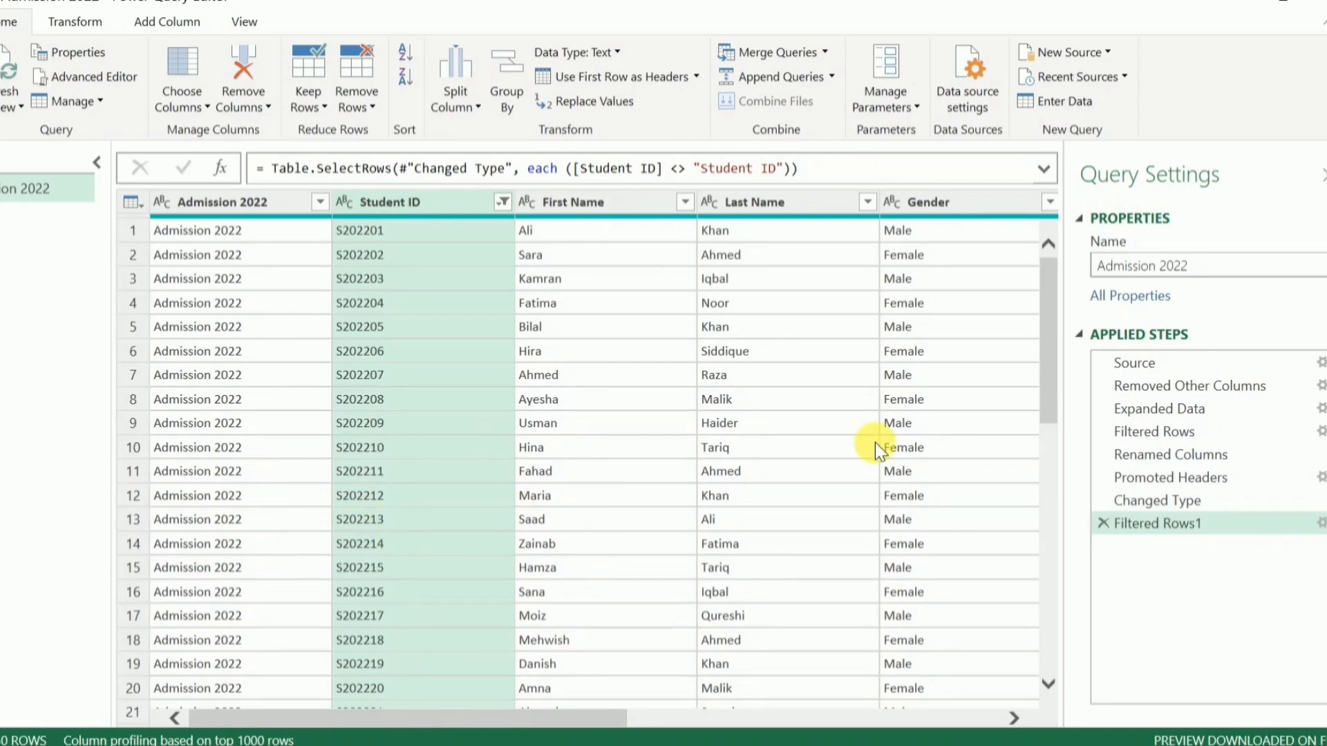
Merge the First Name and Last Name columns with a Space separator into a column named Student Name.
left_click_drag(1053, 367, 1042, 308)
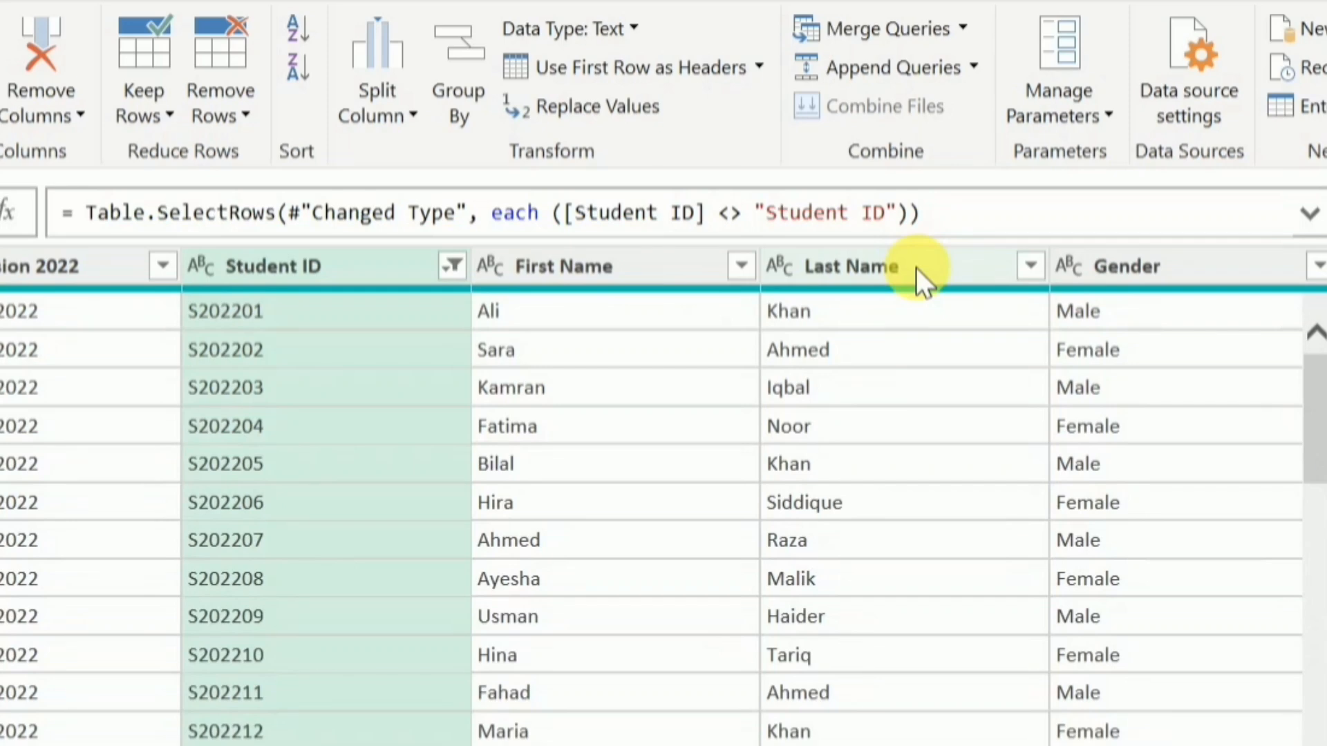
left_click(667, 268)
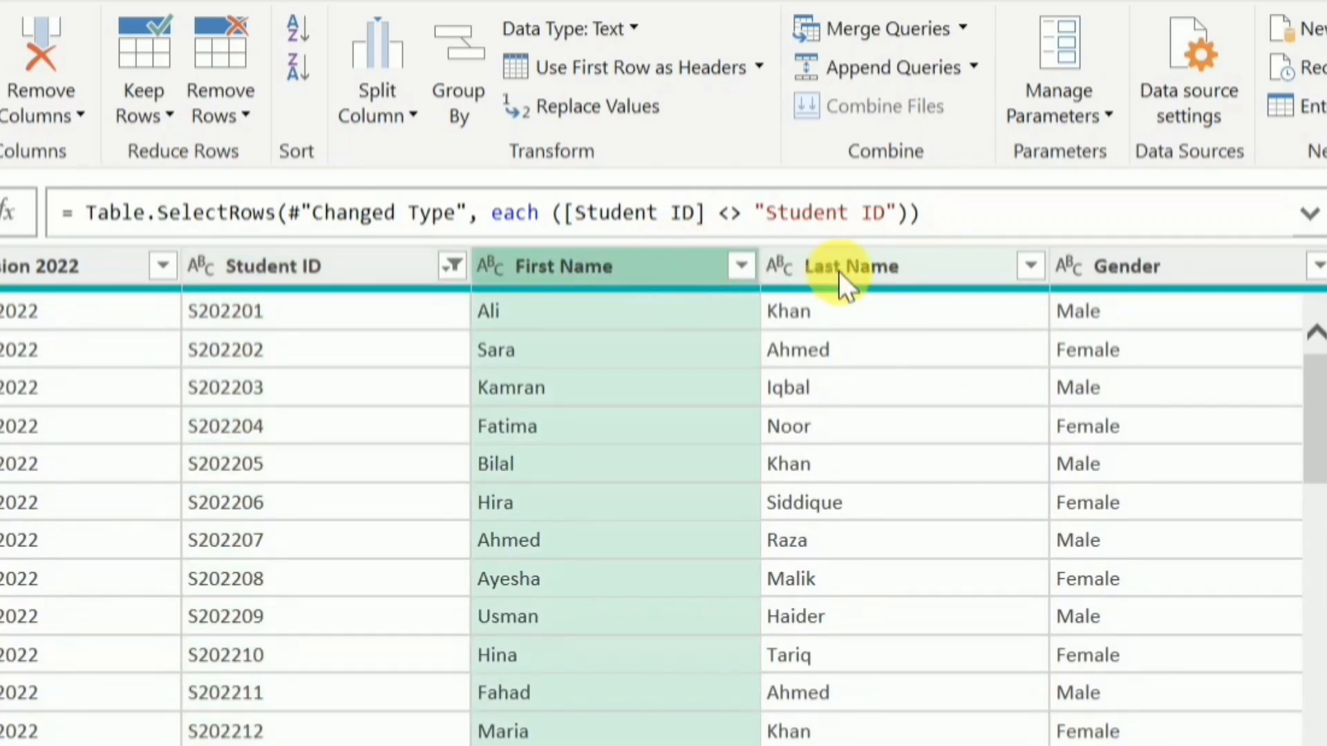
left_click(902, 272, "ctrl")
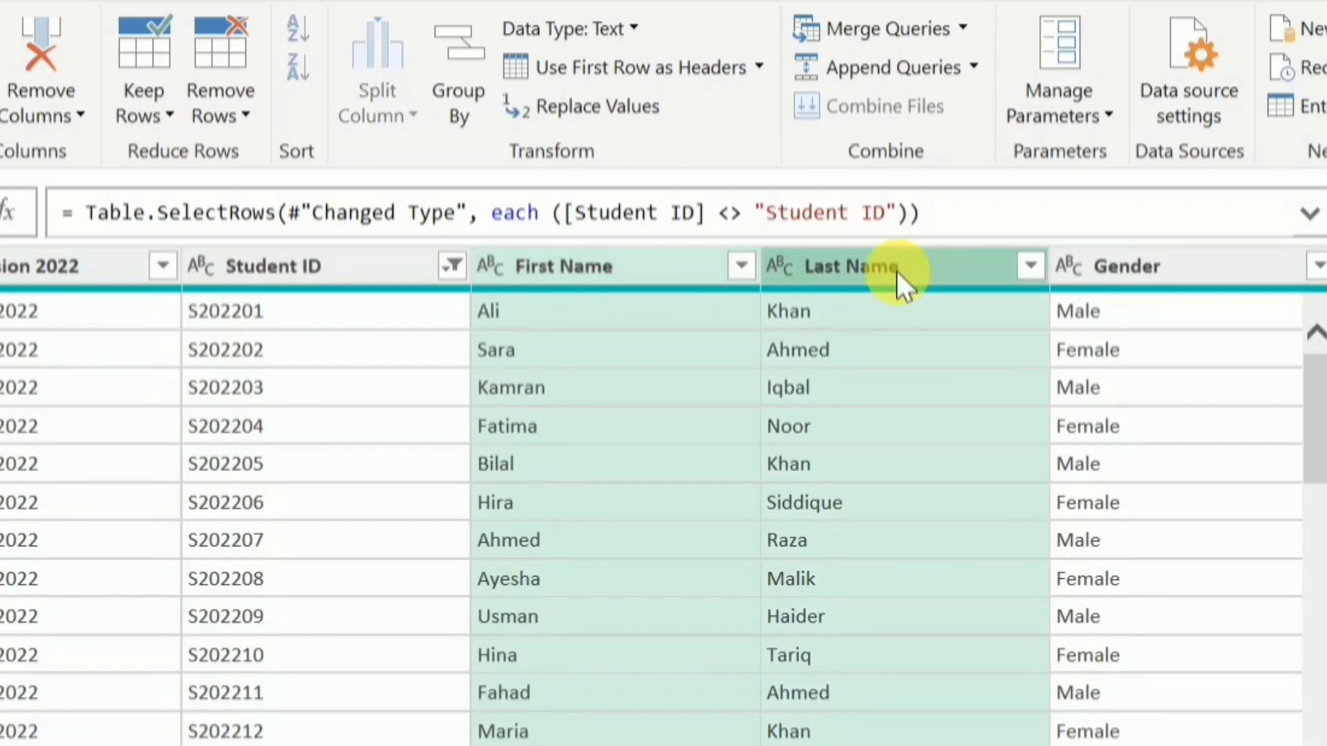
right_click(897, 270)
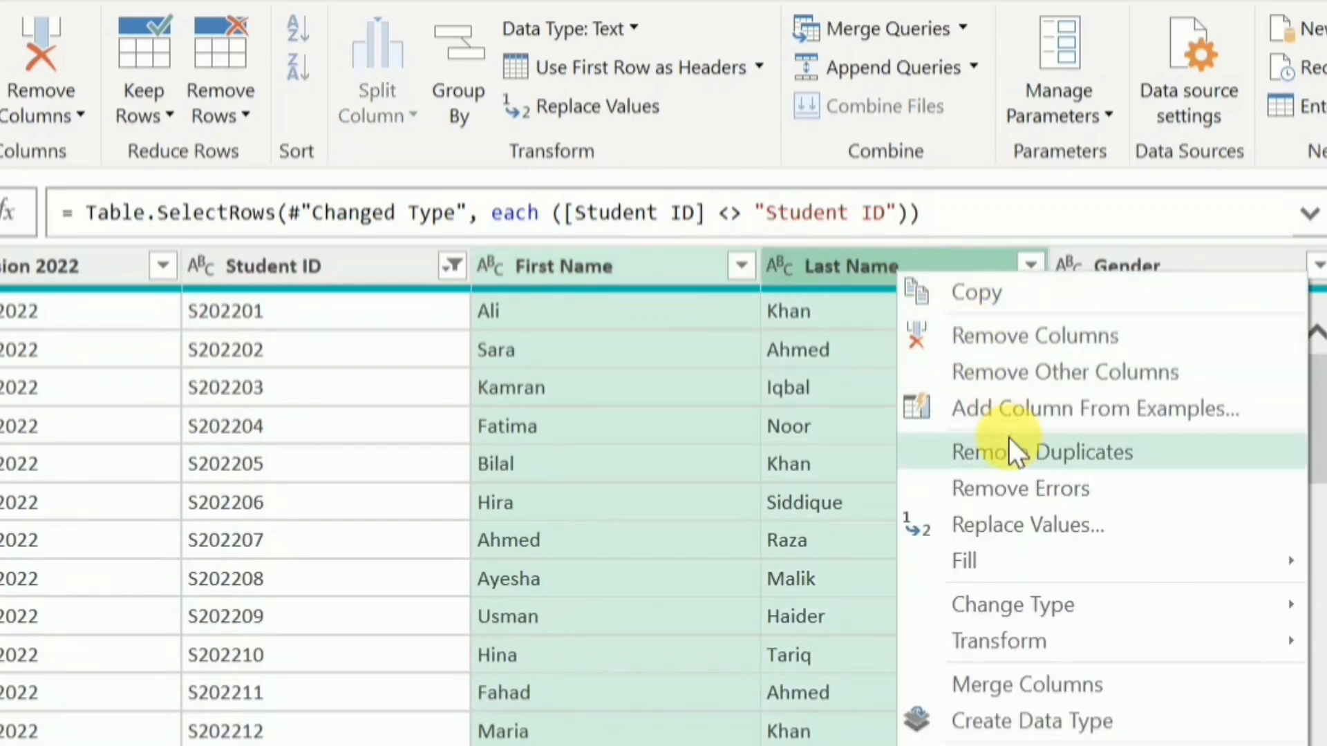
left_click(1009, 677)
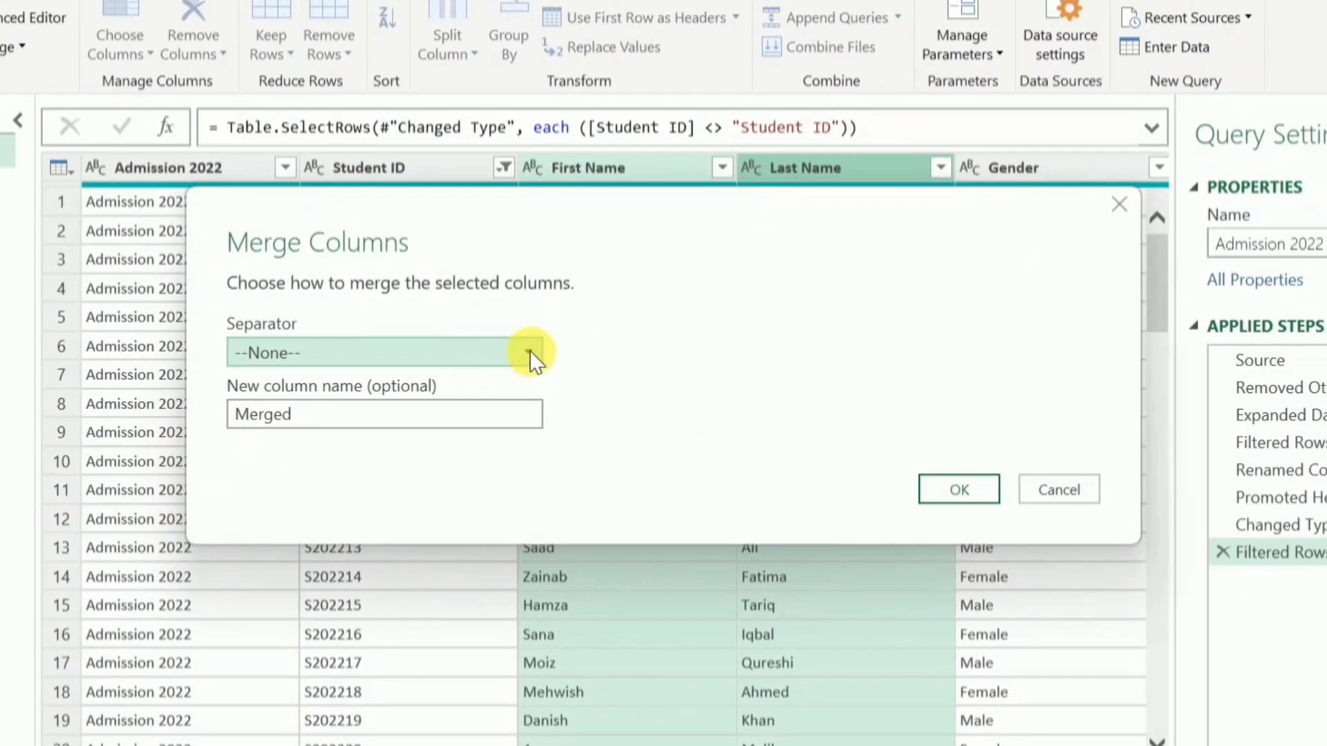
left_click(529, 351)
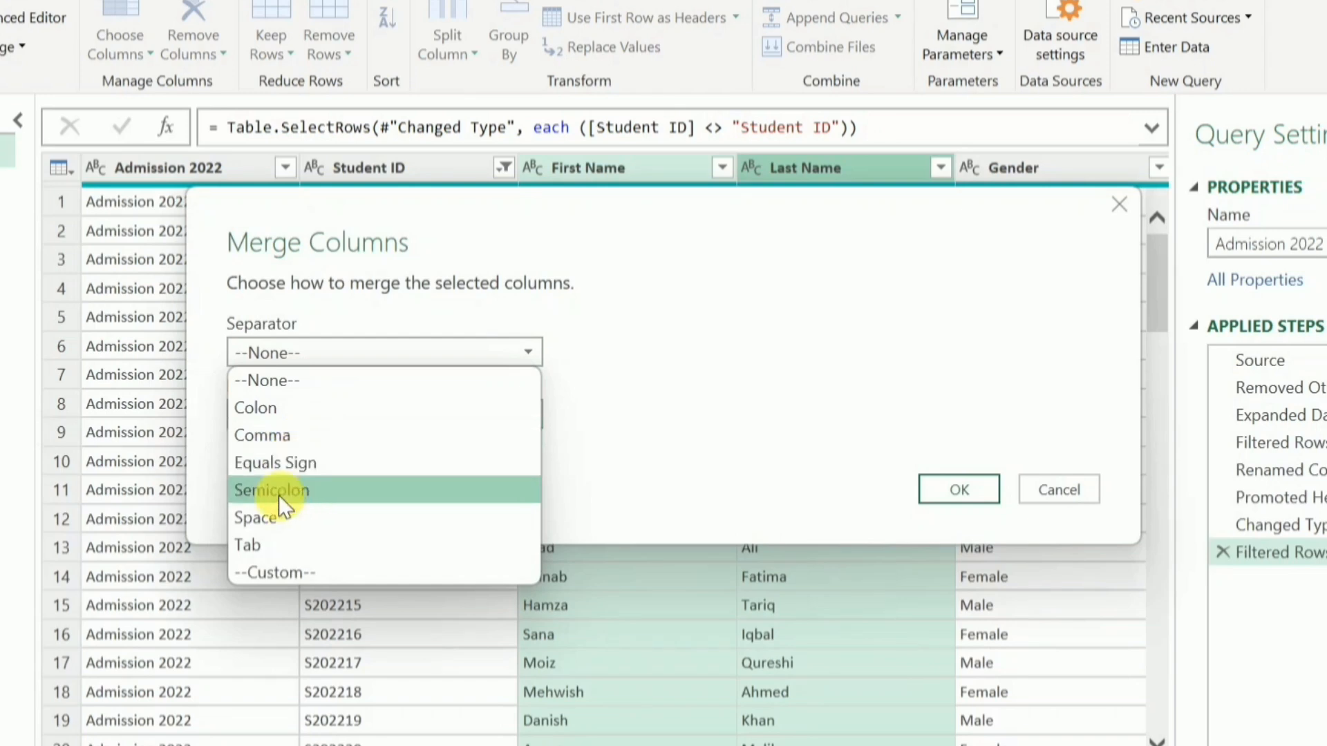
left_click(277, 518)
left_click(360, 425)
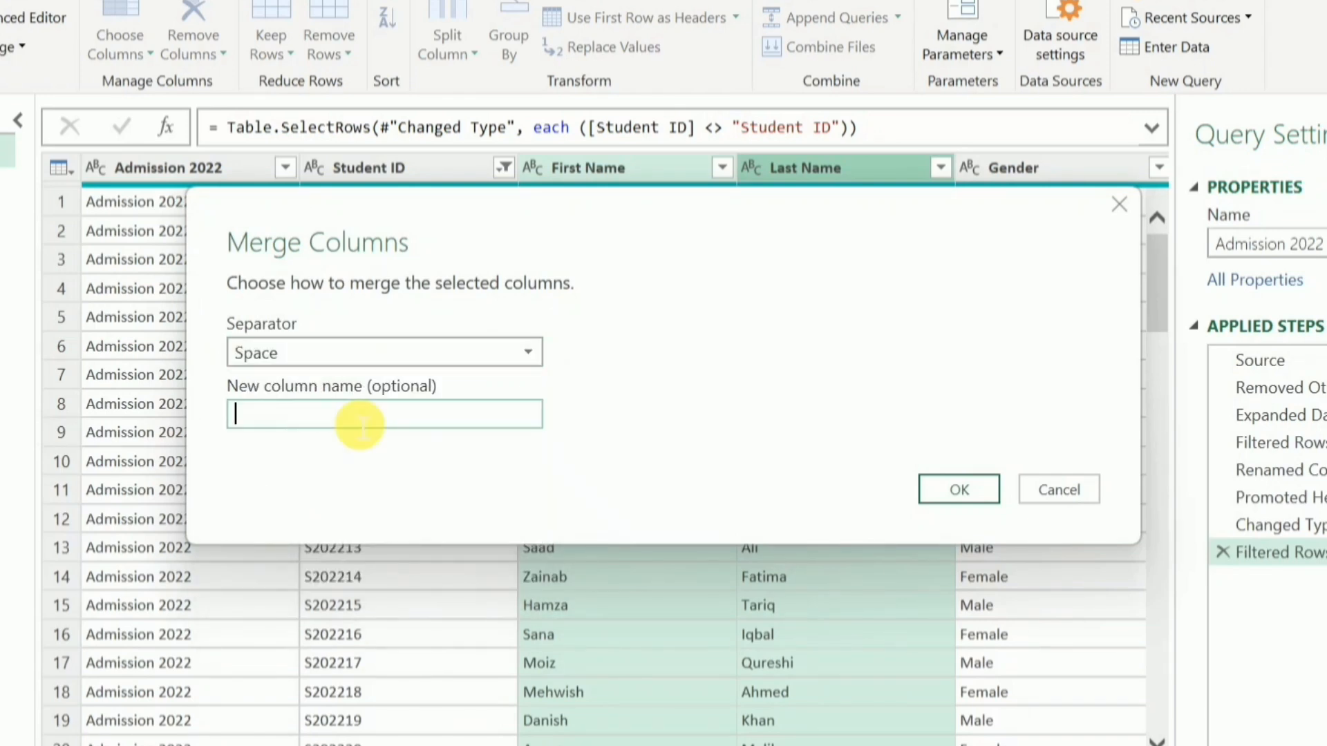
type("Student Name")
left_click(953, 488)
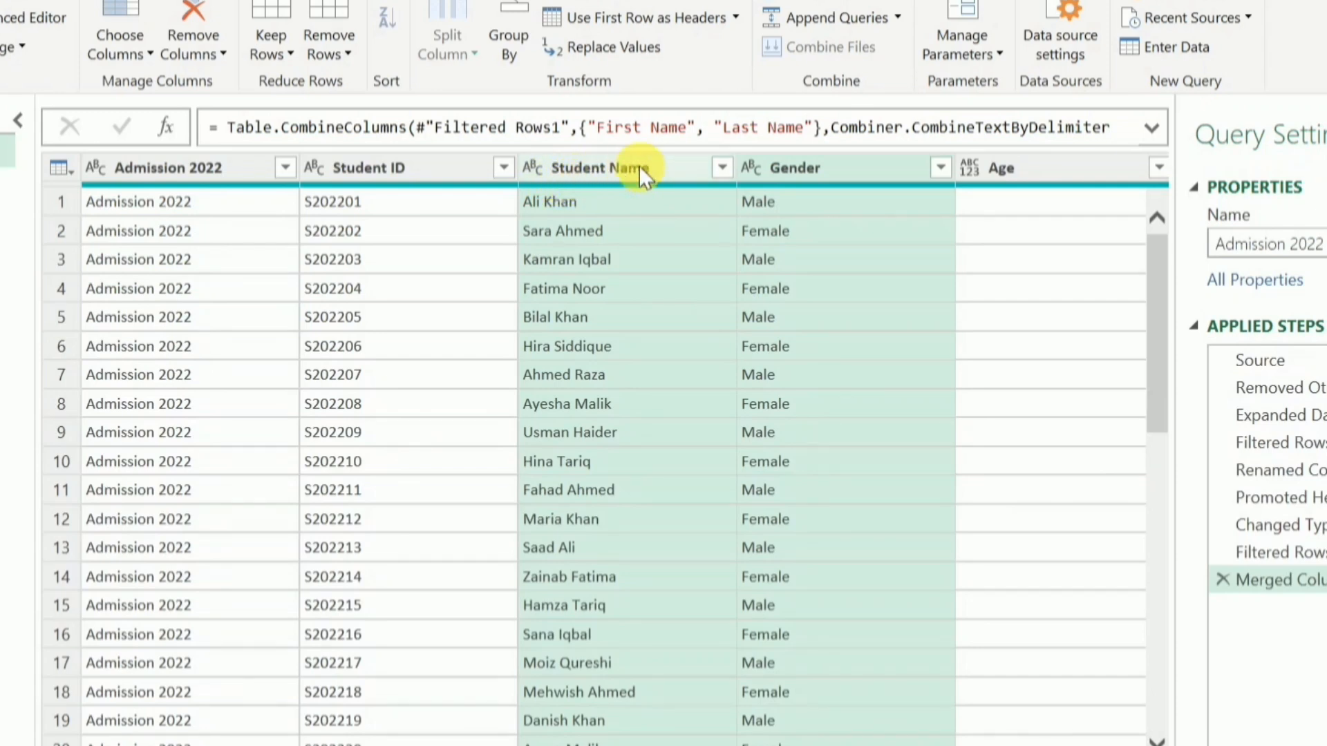
Remove the Age column from the query.
left_click(677, 168)
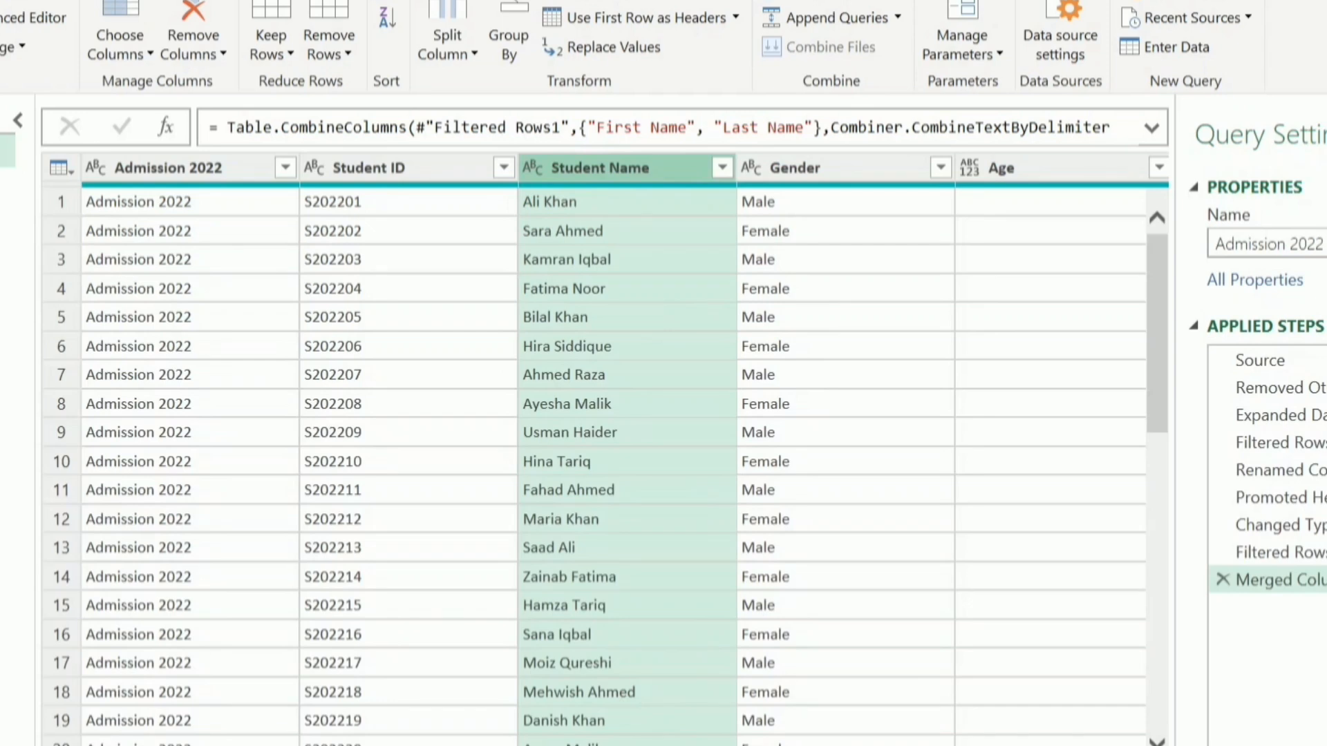
scroll(625, 449, "right", 4)
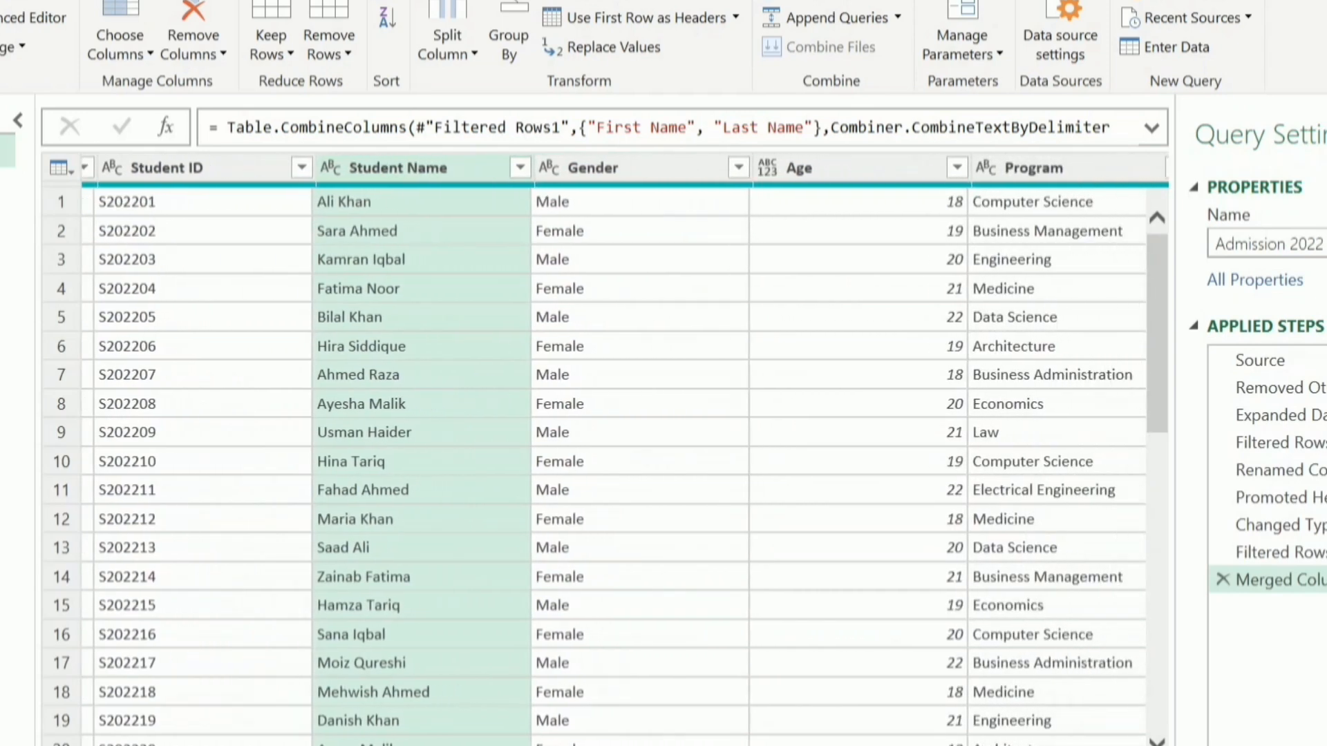
scroll(625, 449, "right", 1)
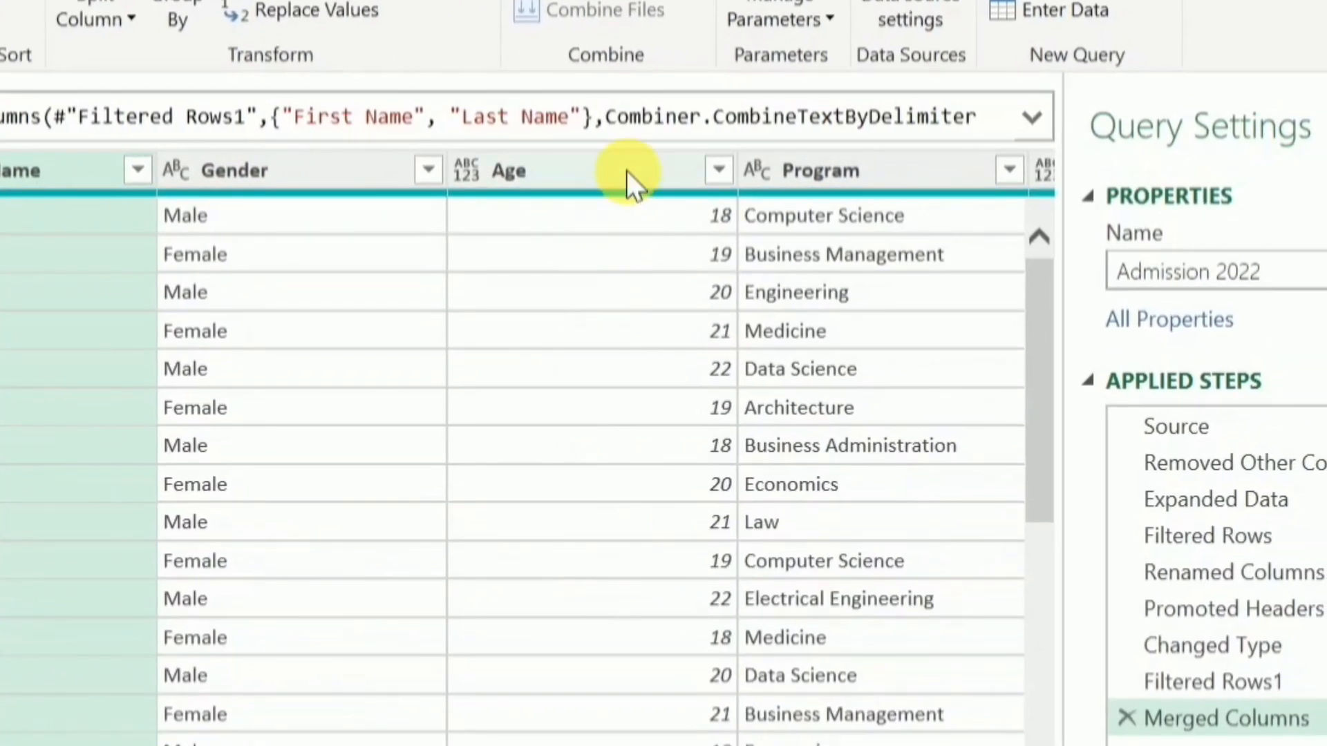
left_click(627, 169)
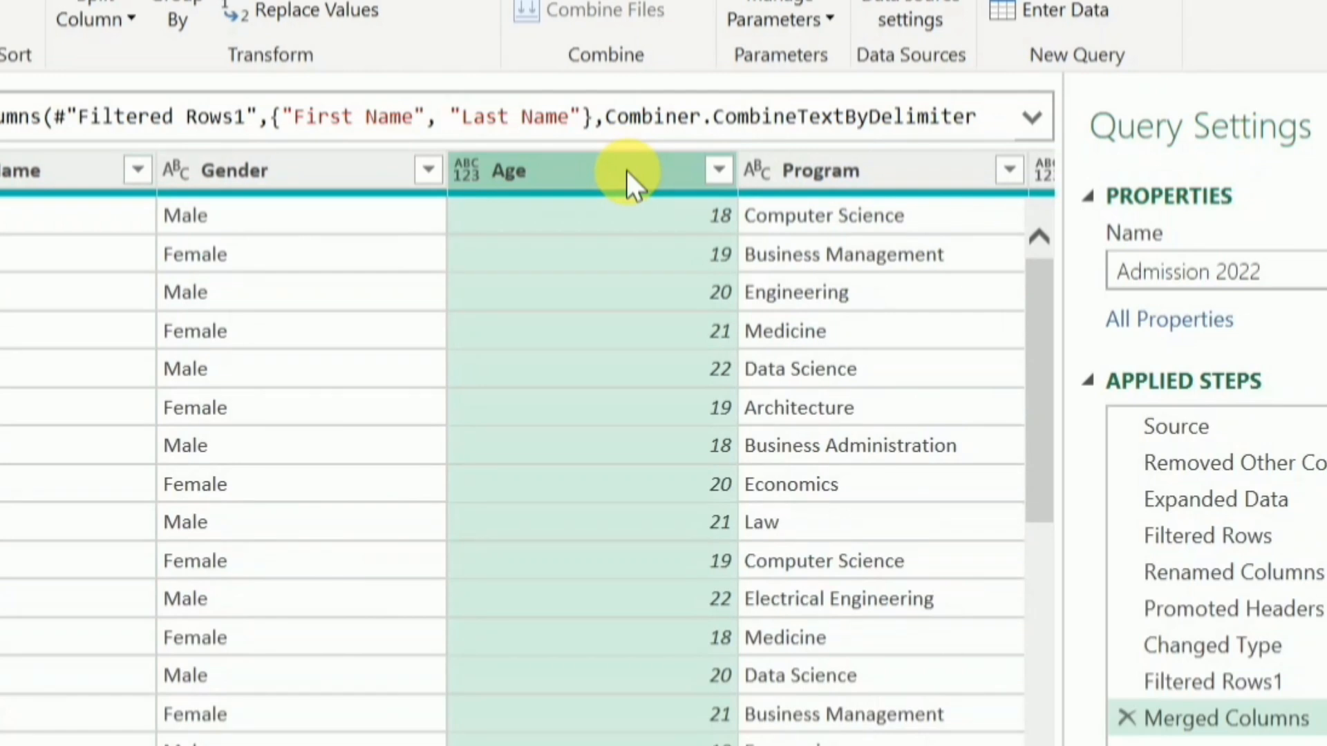
right_click(626, 170)
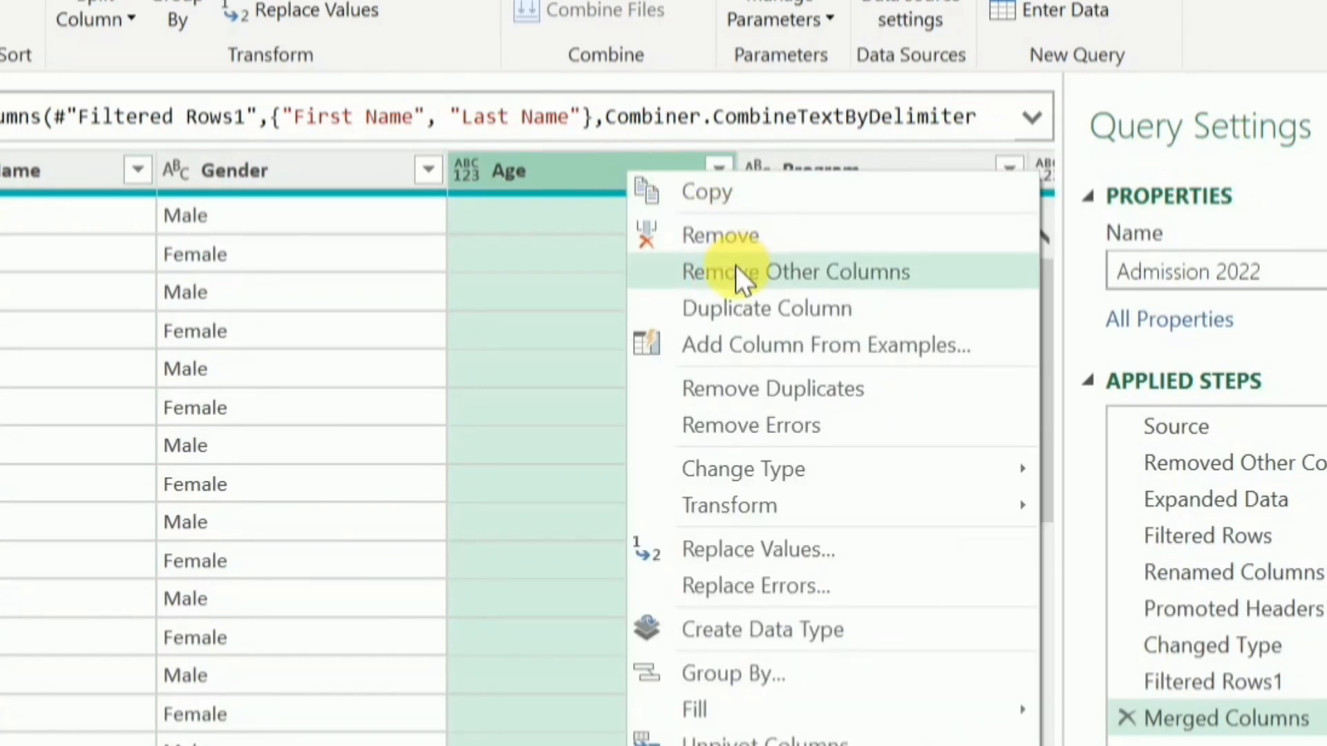
left_click(709, 243)
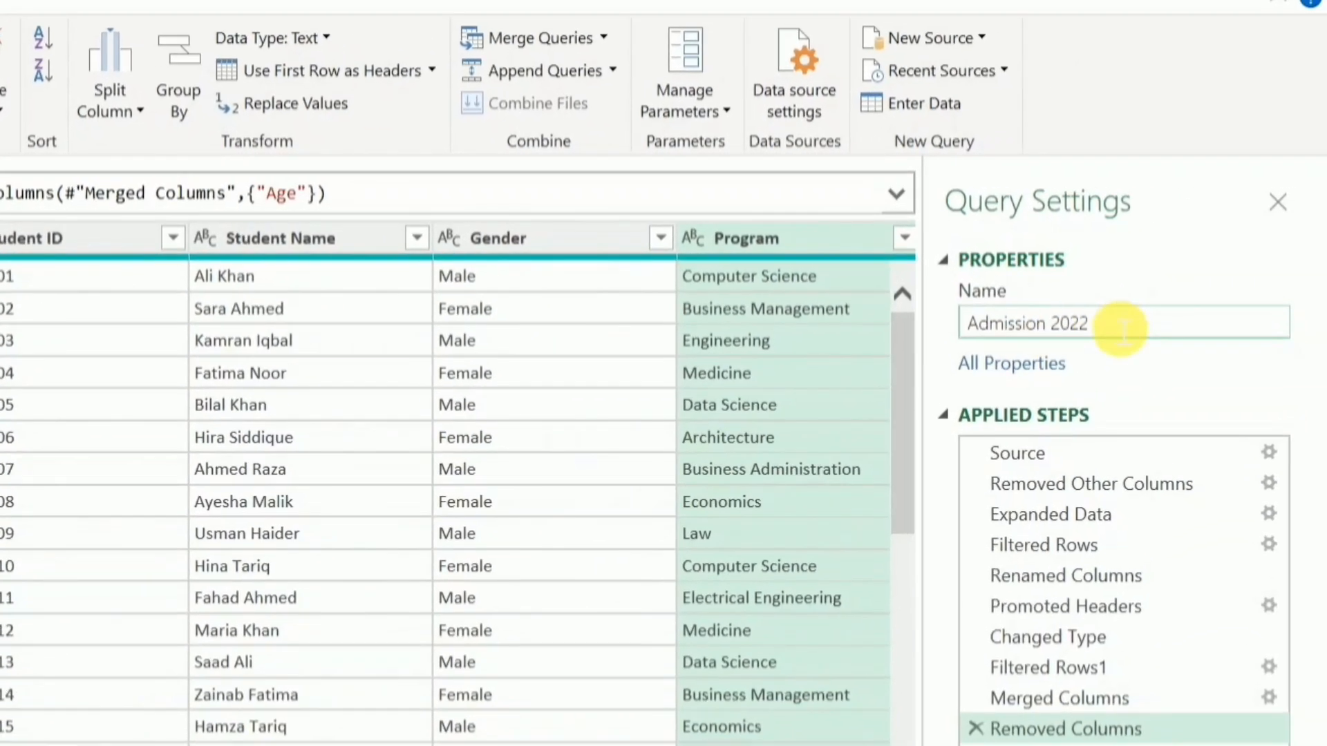
Rename the query as All student data and load it into the workbook as a table.
left_click(1120, 331)
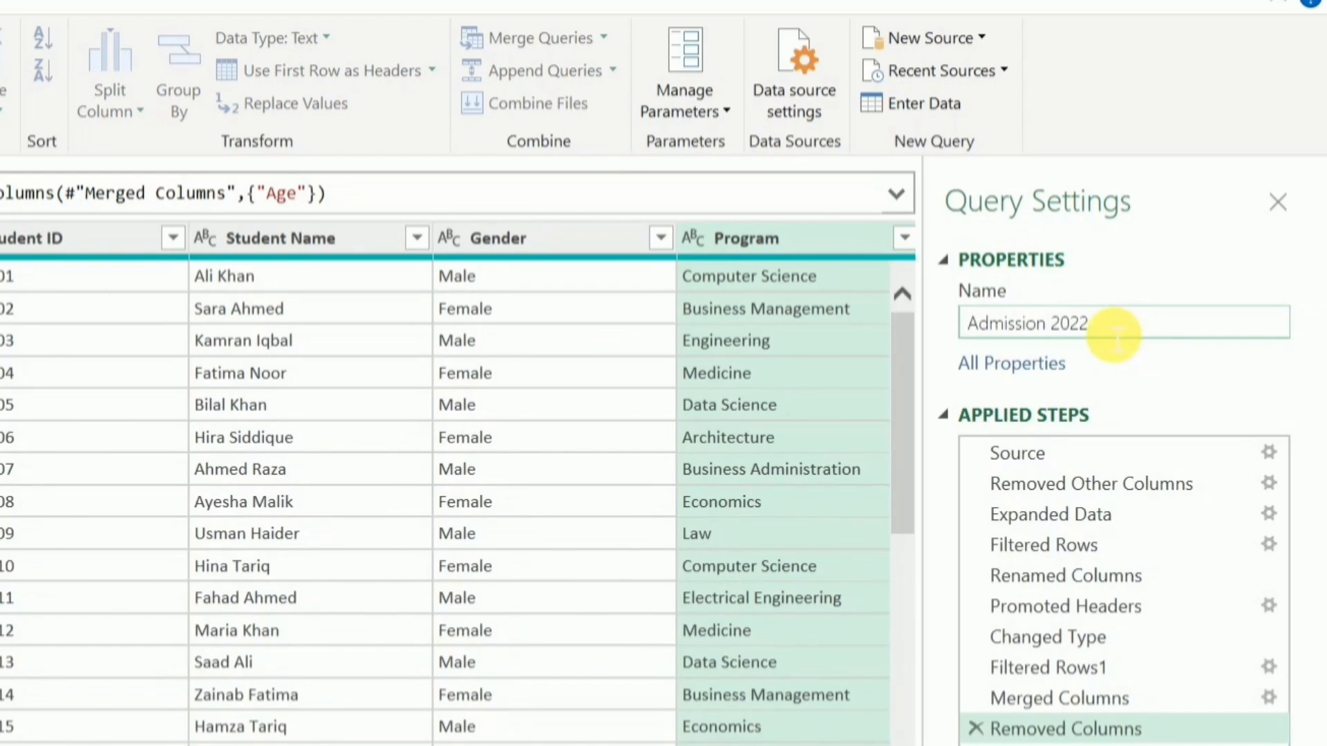
key("BackSpace")
key("BackSpace")
key("BackSpace")
key("BackSpace")
key("BackSpace")
key("BackSpace")
key("BackSpace")
key("BackSpace")
key("BackSpace")
key("BackSpace")
key("BackSpace")
key("BackSpace")
key("BackSpace")
key("BackSpace")
type("All stu")
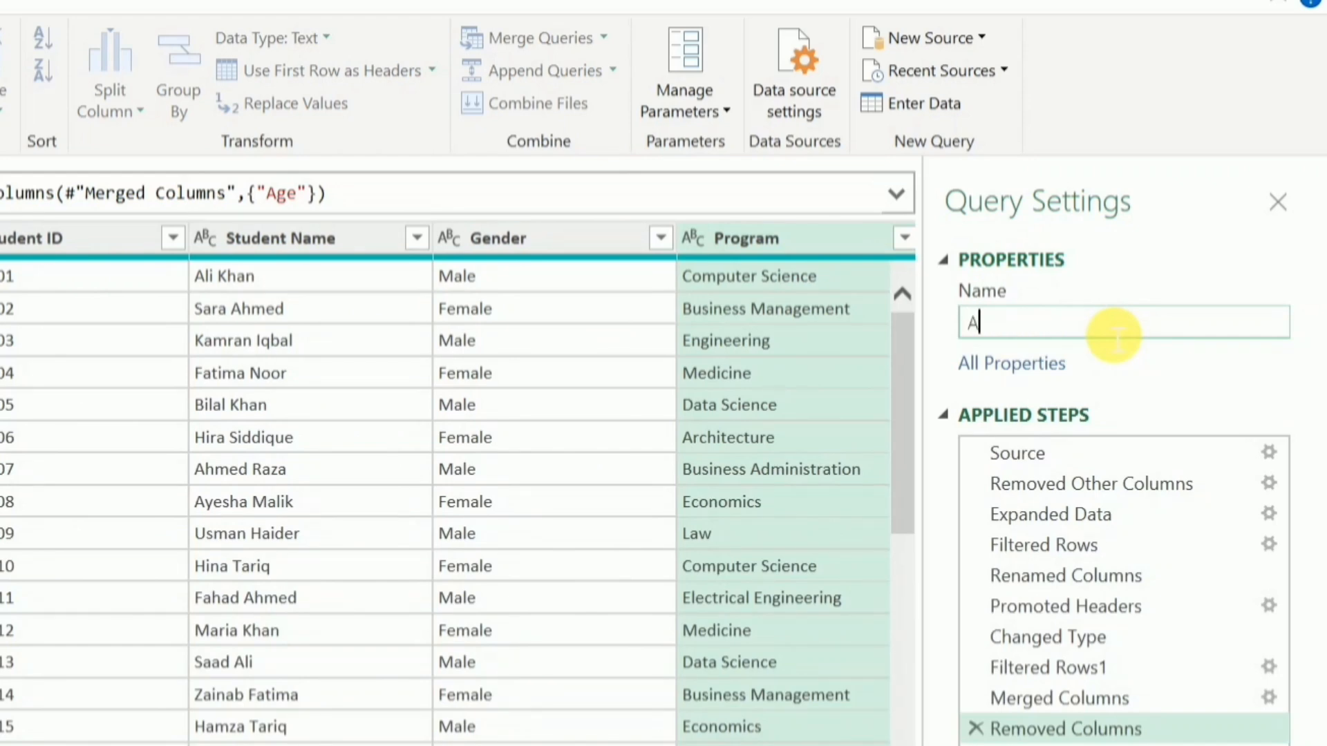
type("dent data")
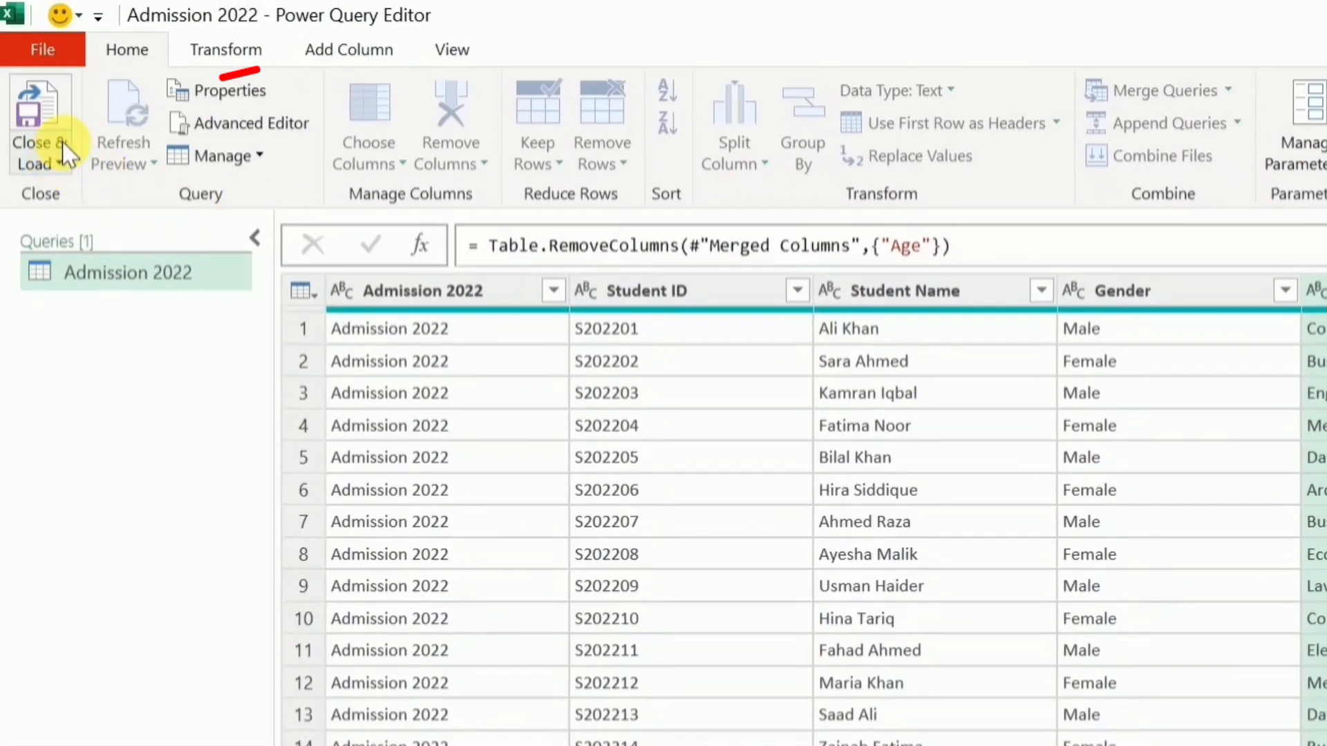
left_click(45, 114)
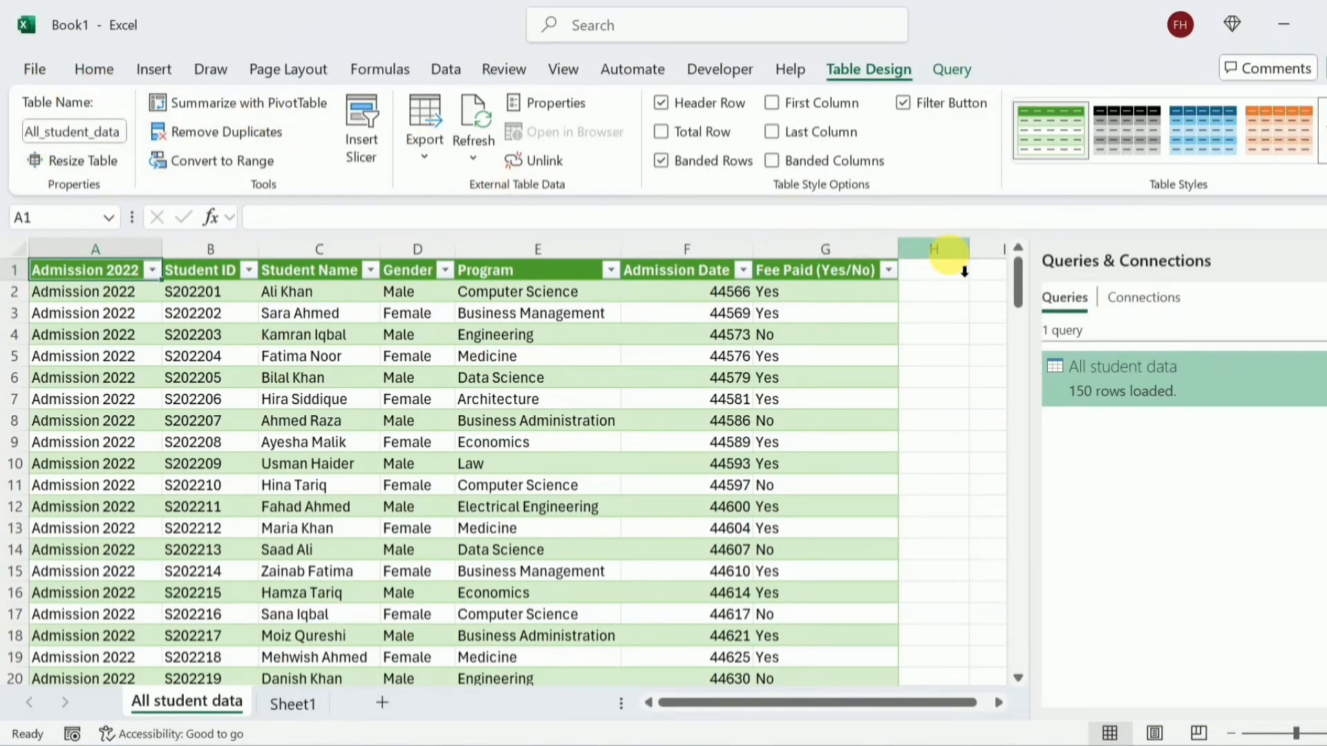
mouse_move(1016, 276)
left_mouse_down()
mouse_move(1016, 657)
mouse_move(1002, 258)
mouse_move(1013, 271)
left_mouse_up()
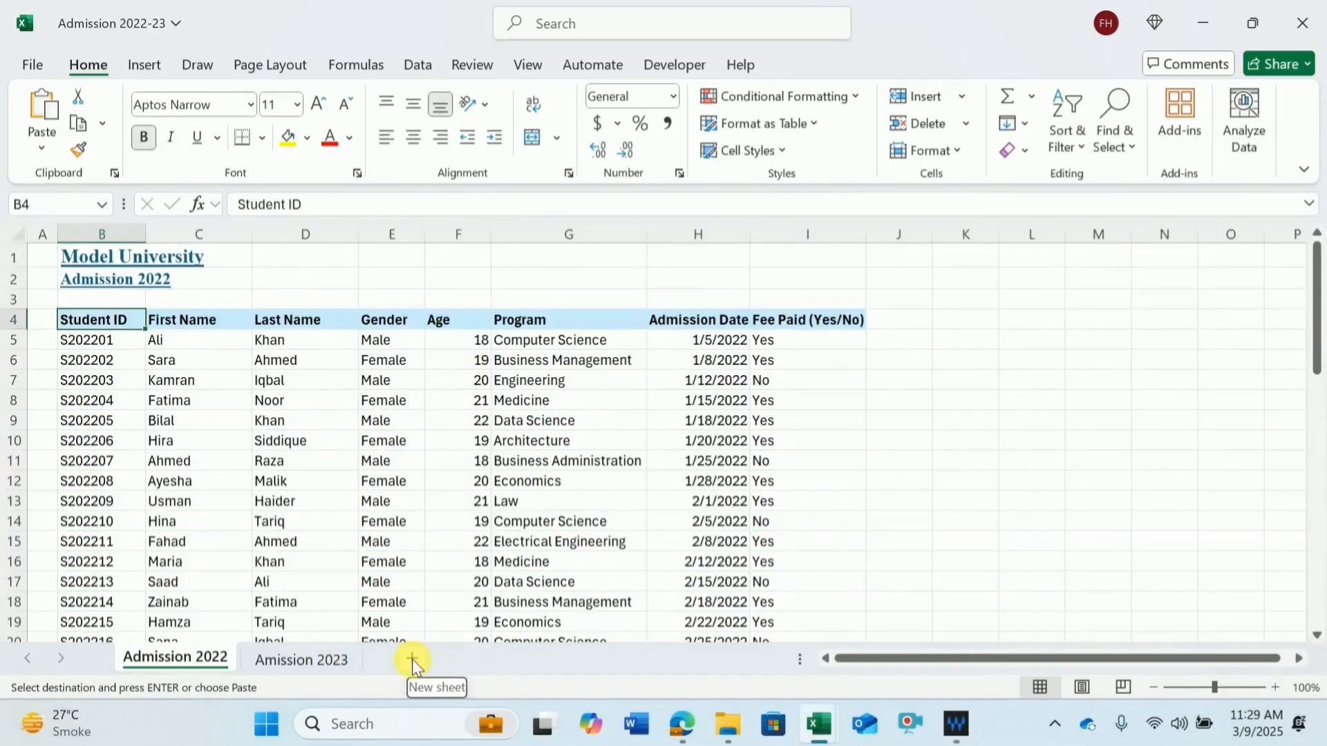
Add a new sheet to the Admission 2022-23 workbook and paste the copied 2024 student records at cell B4.
left_click(412, 660)
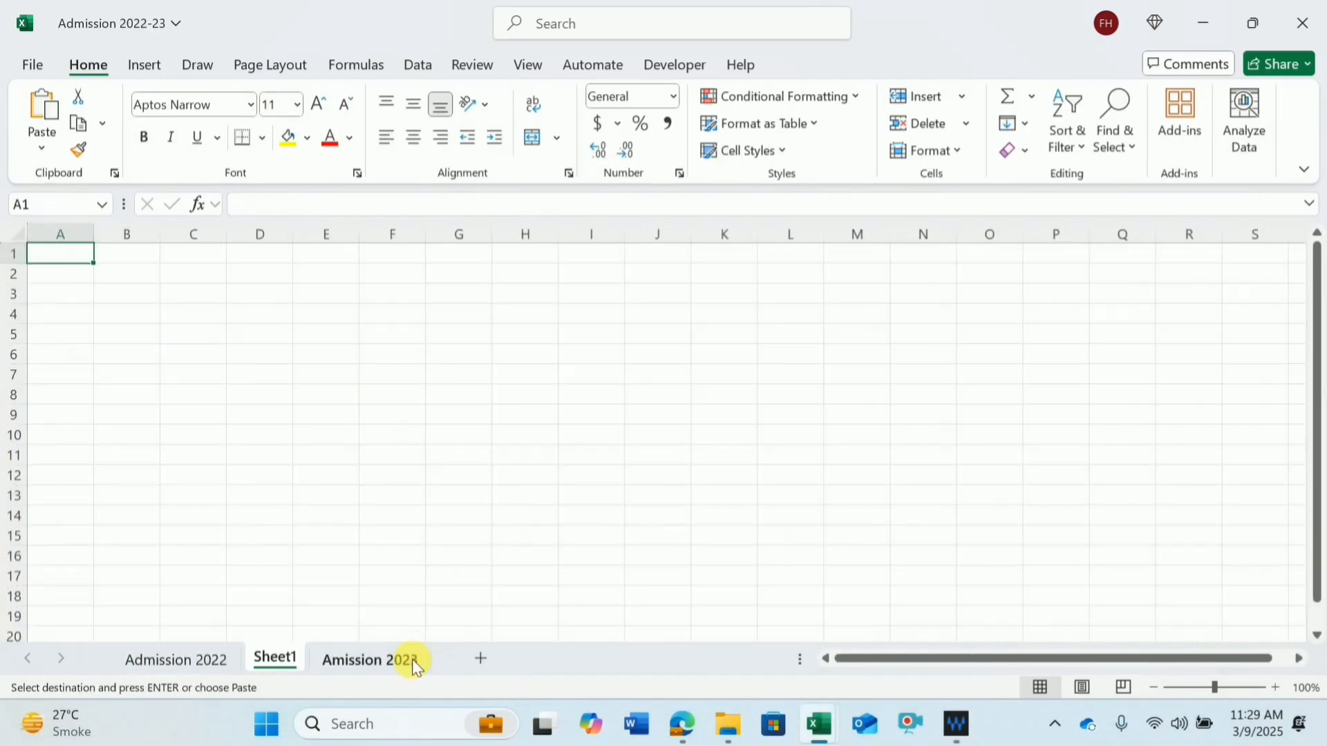
left_click(135, 315)
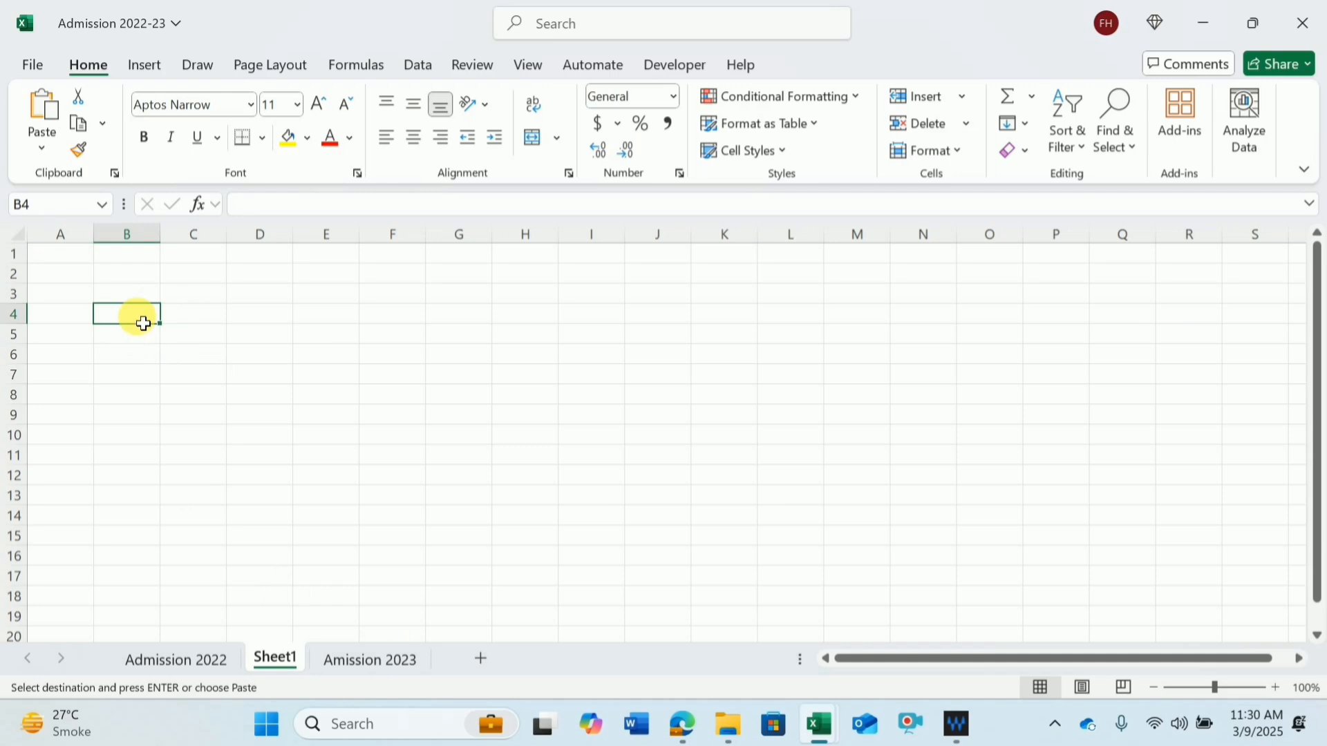
key("ctrl+v")
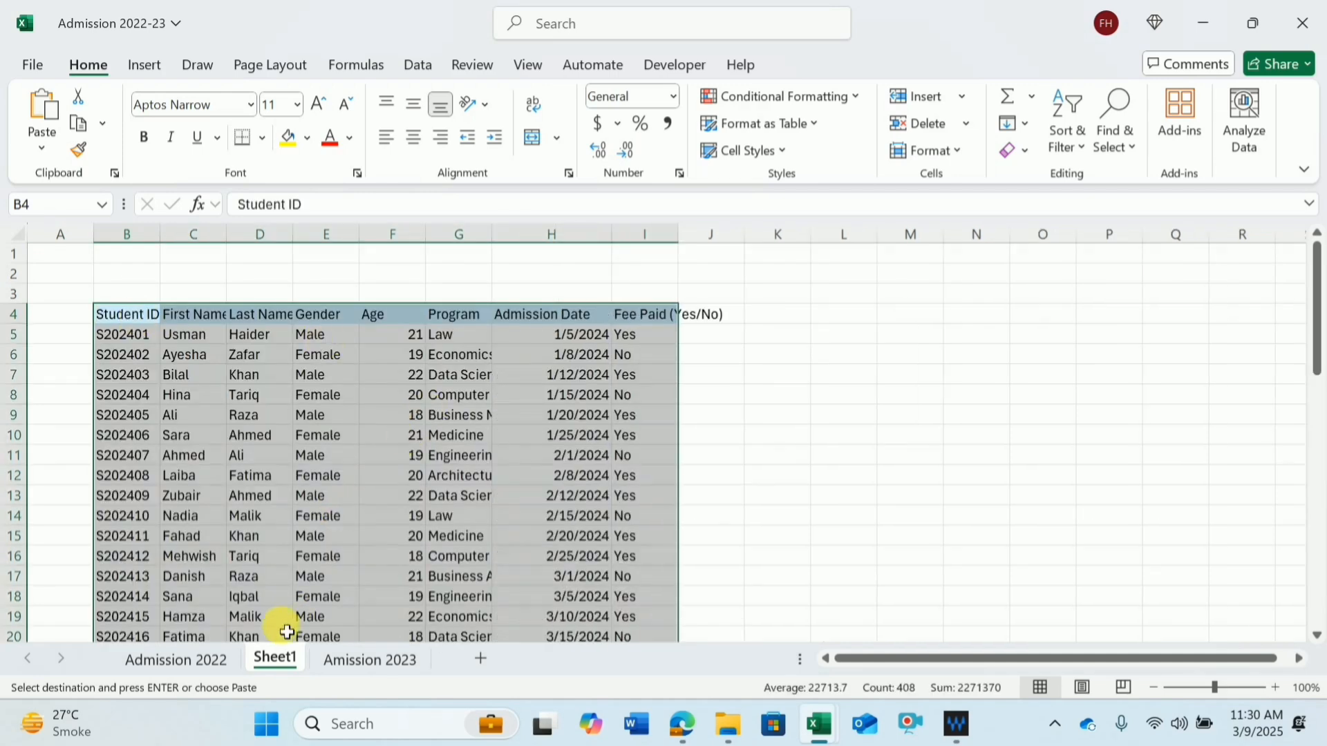
Move the new sheet after Amission 2023 and rename it as Admission 2024.
left_click_drag(378, 647, 441, 658)
right_click(406, 658)
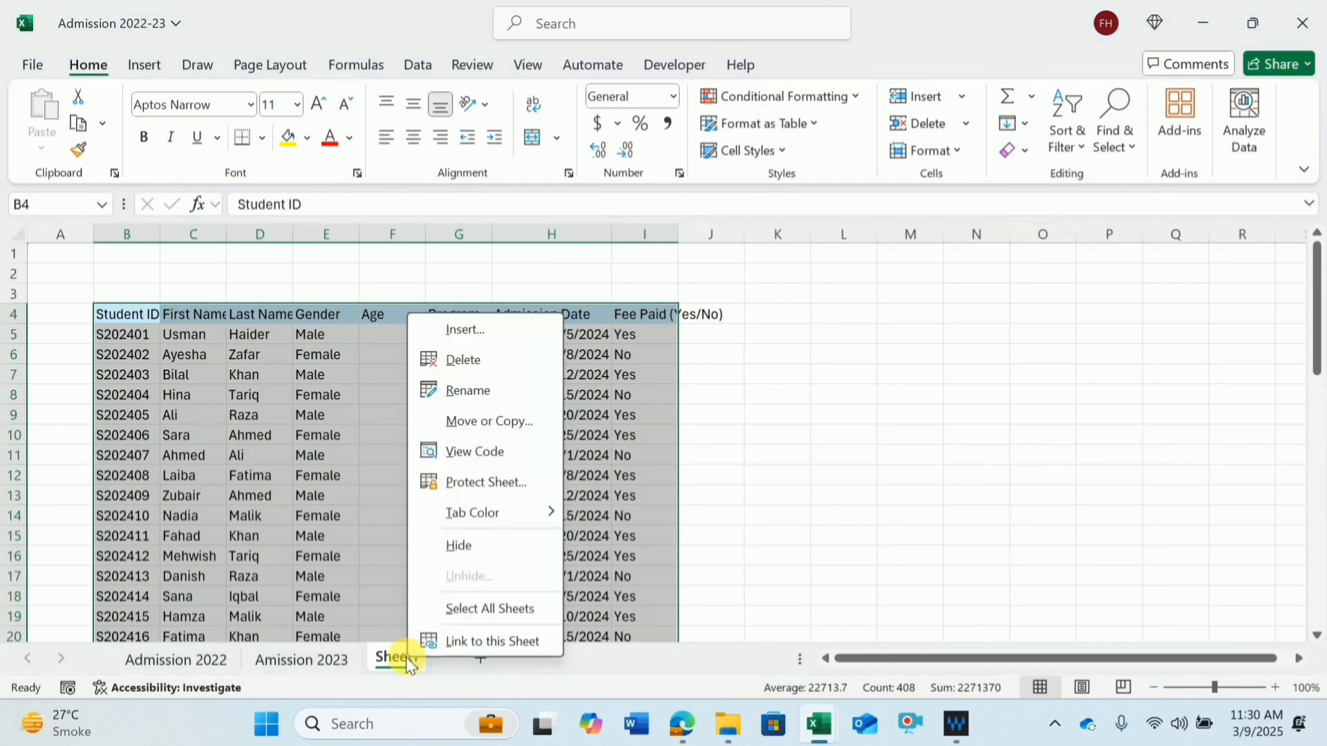
left_click(477, 391)
type("A")
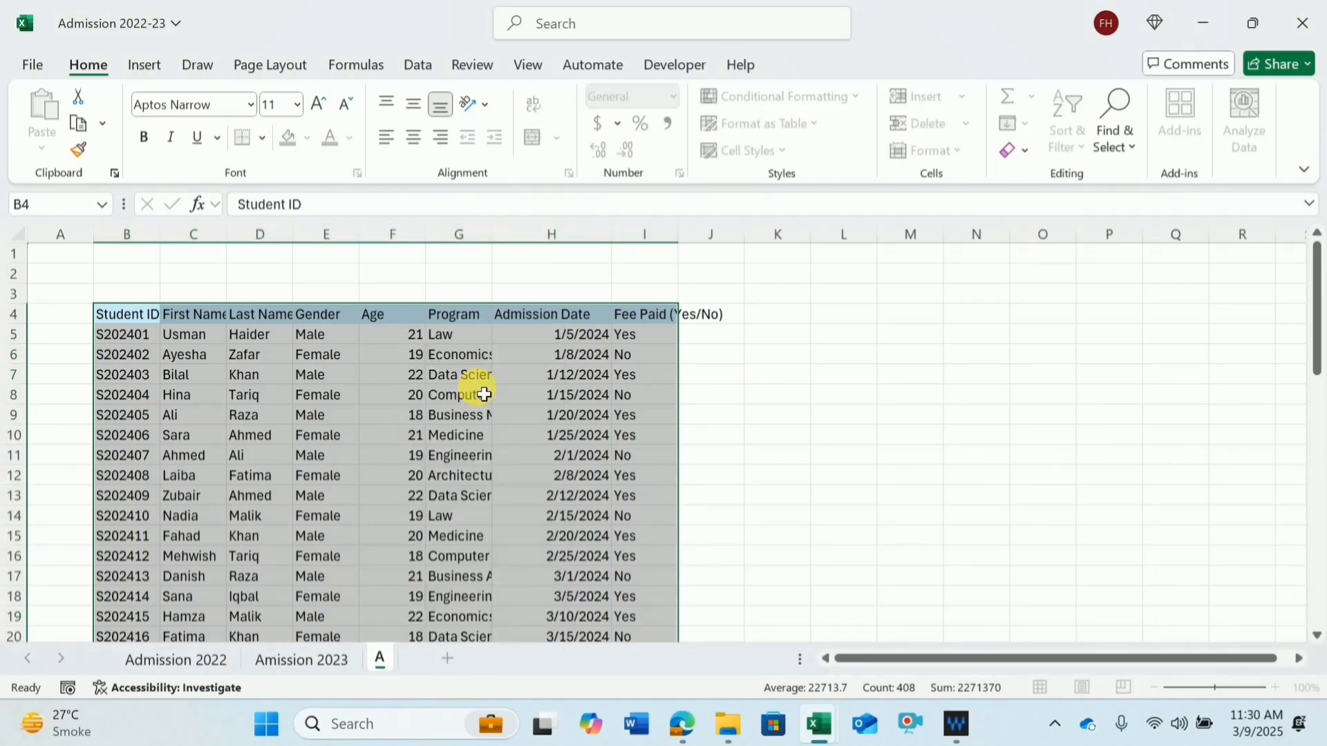
type("dmission 2024")
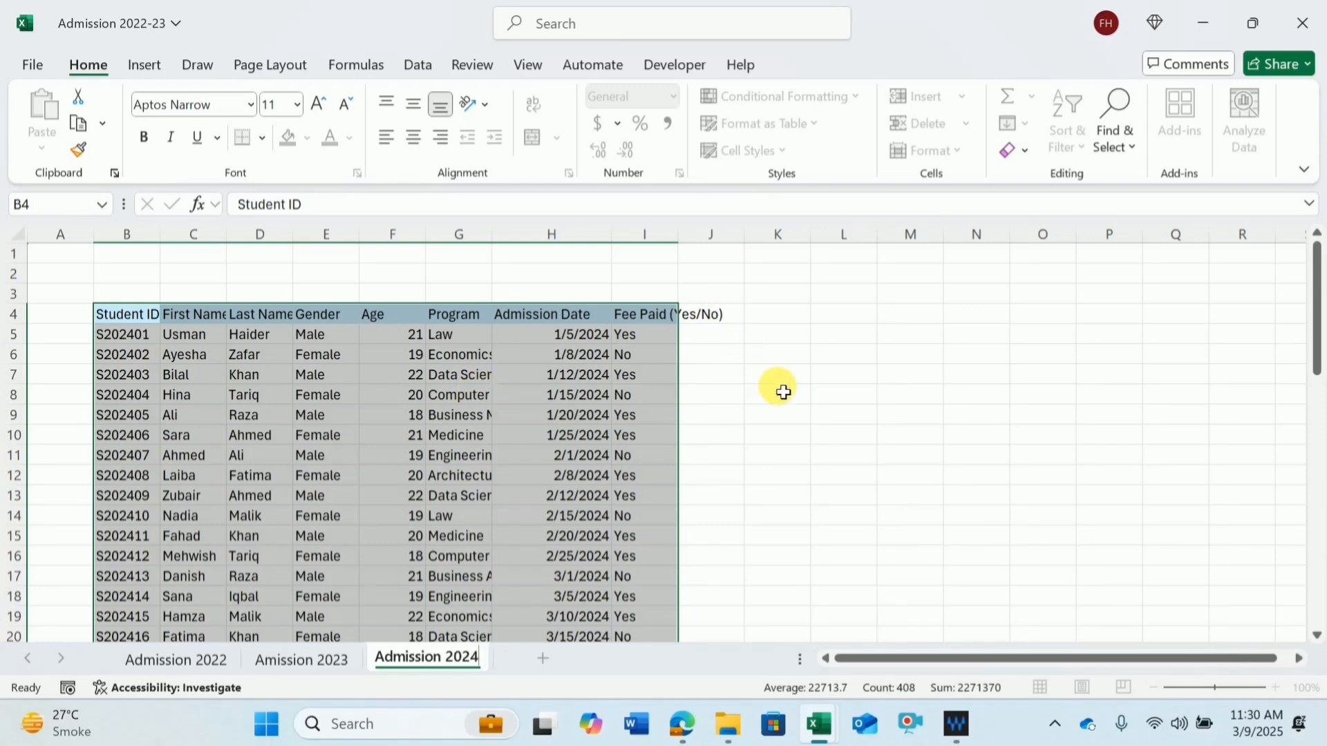
left_click(781, 392)
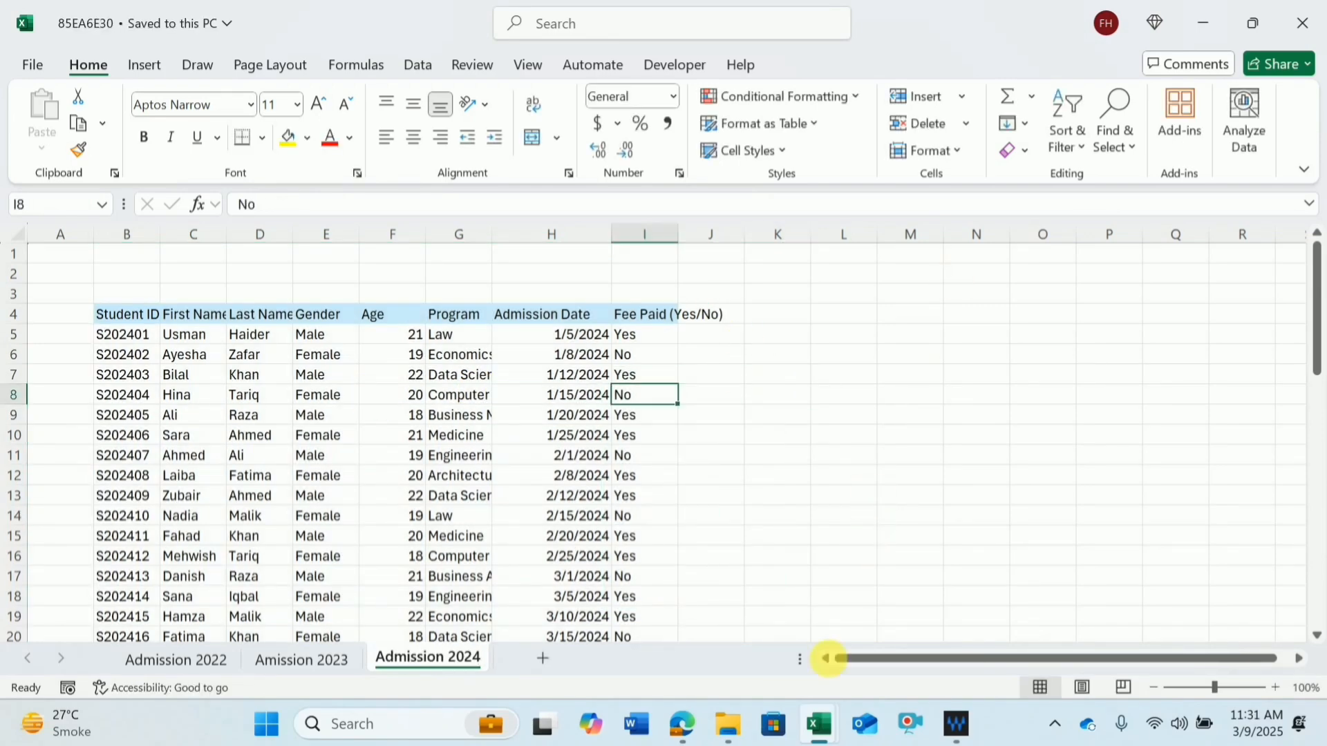
Switch to Book1, refresh the All student data query, and check the combined table for the Admission 2024 records.
mouse_move(818, 732)
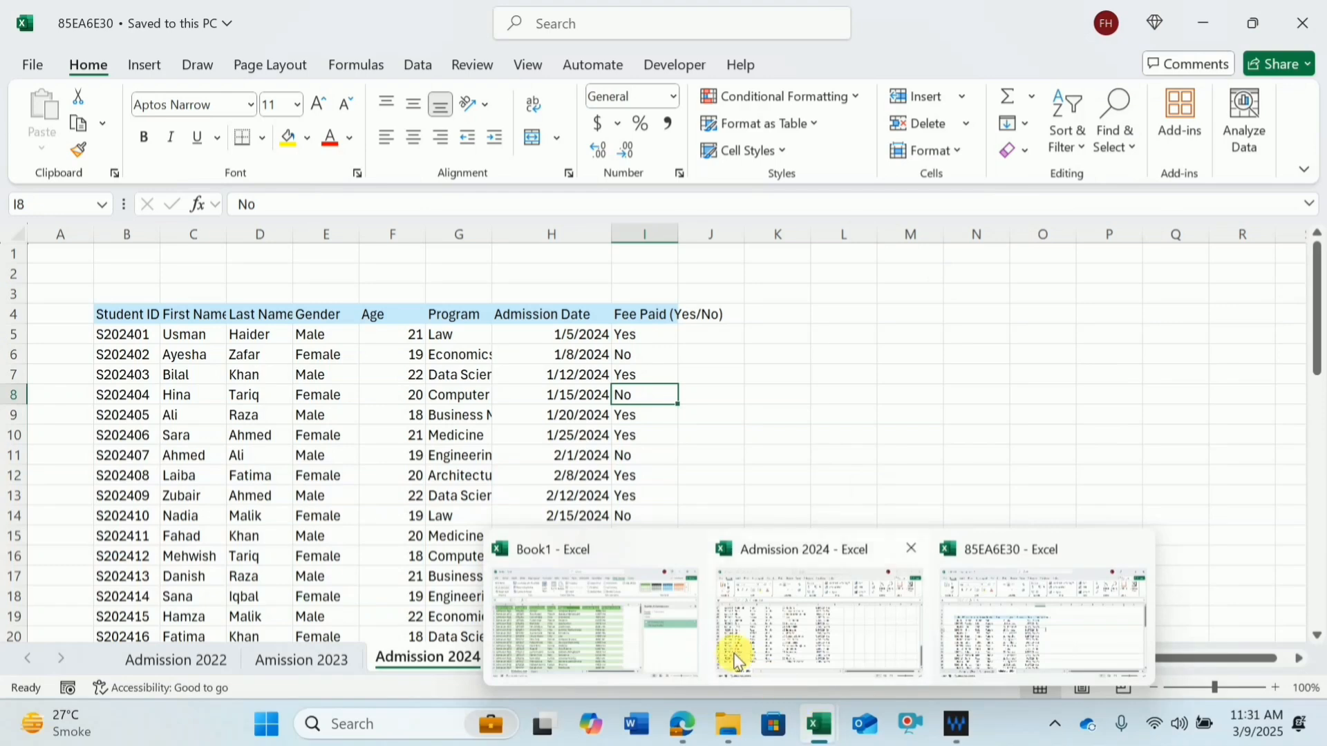
left_click(620, 632)
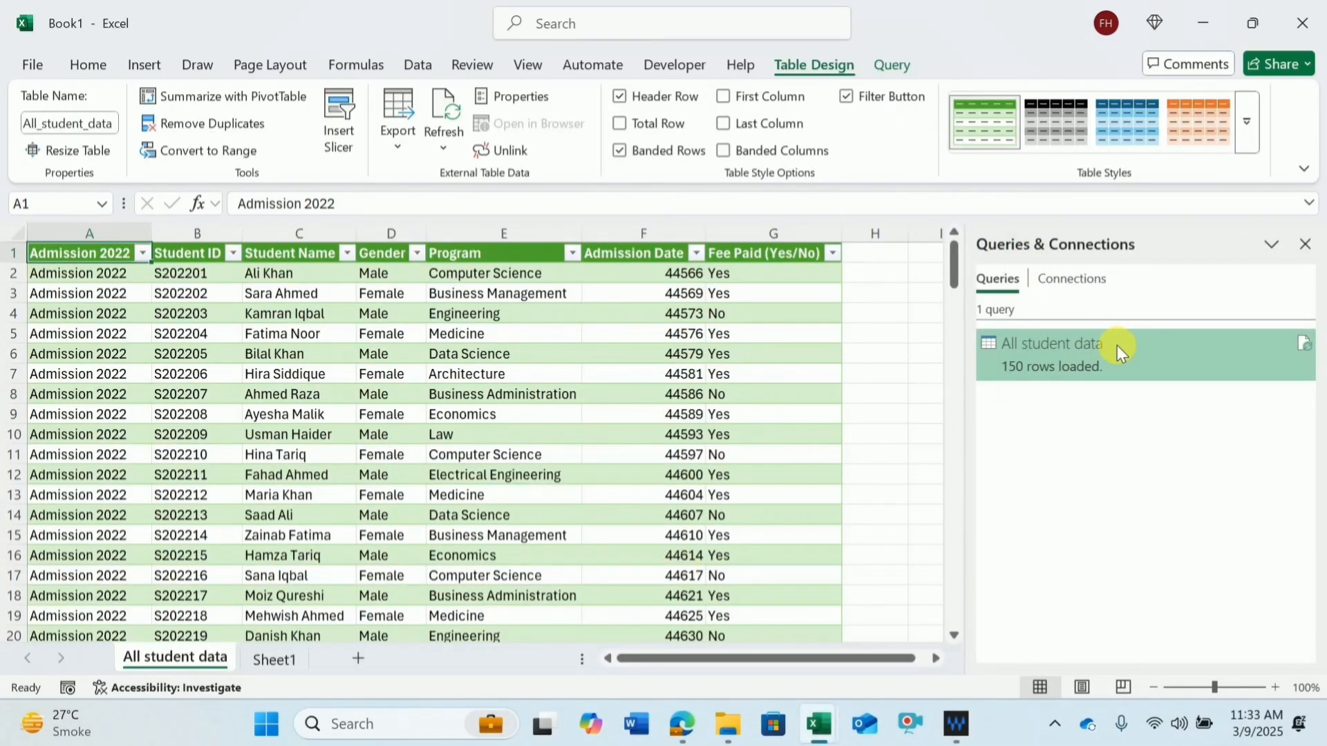
right_click(1117, 345)
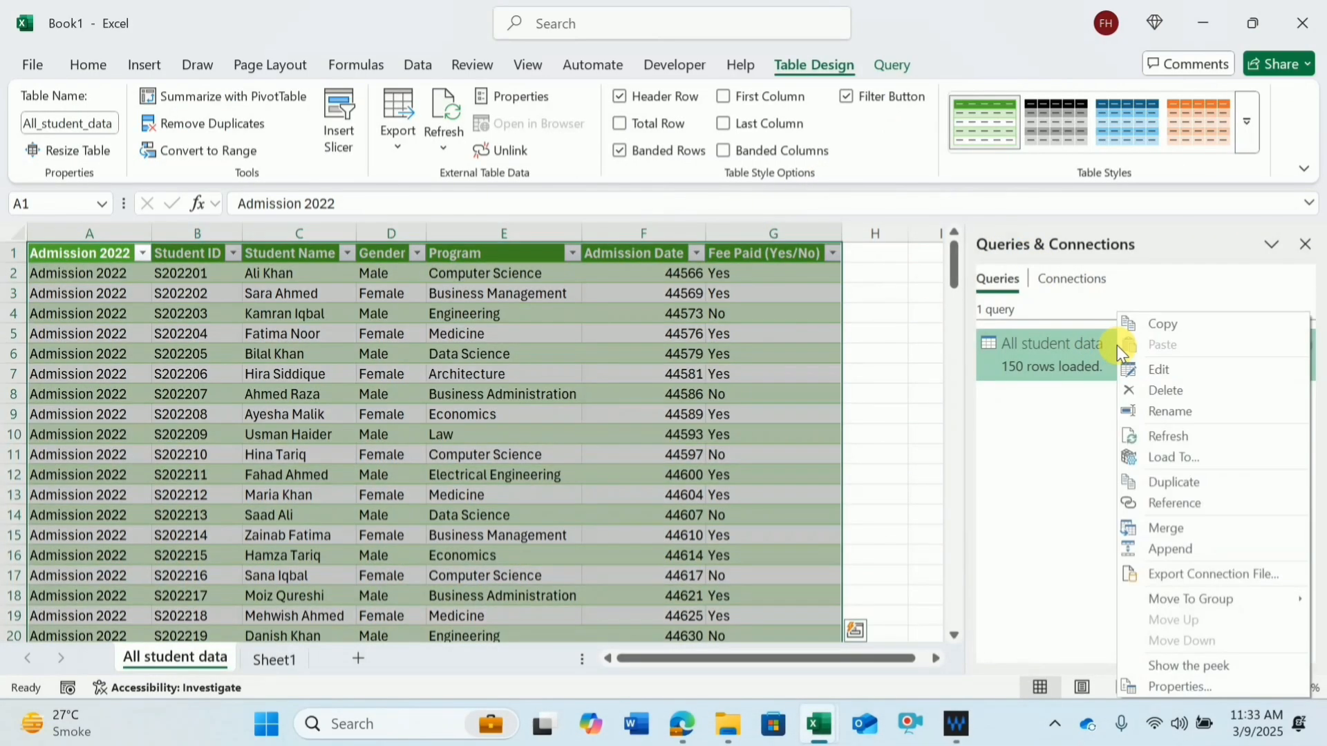
left_click(1178, 435)
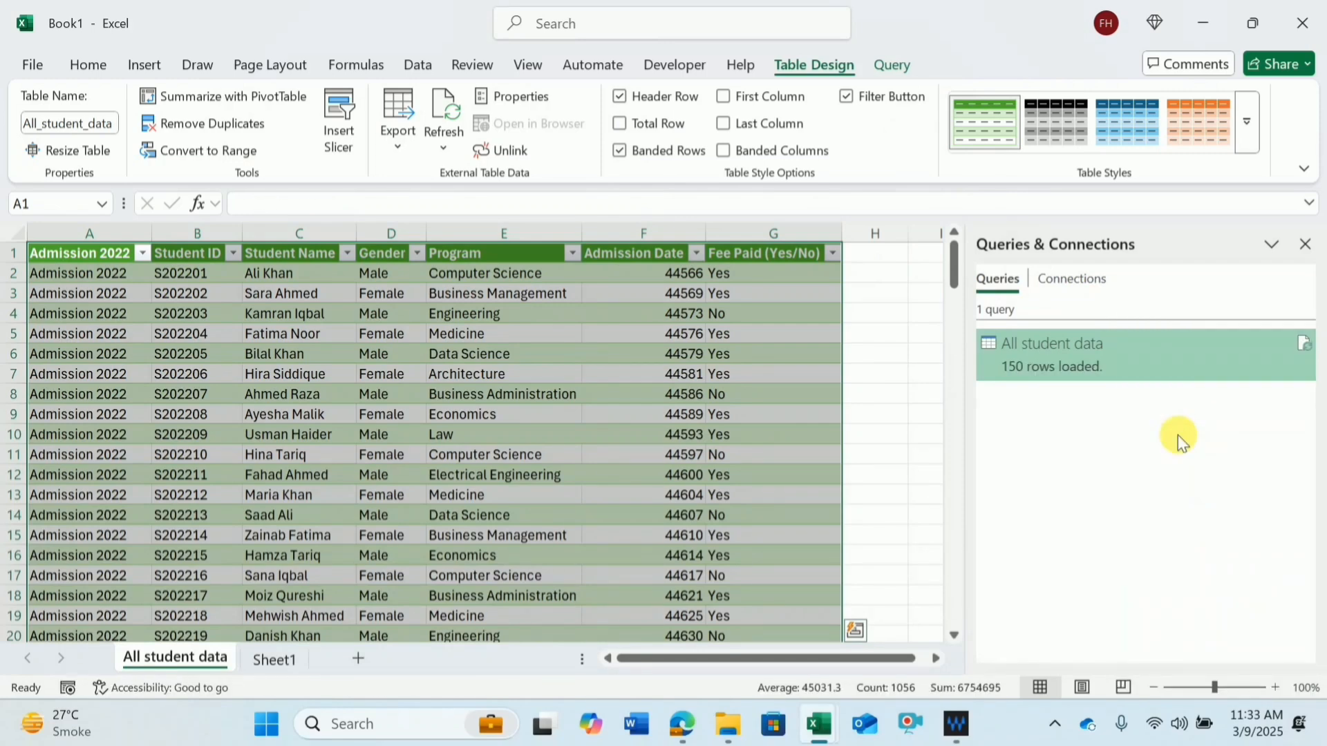
left_click(879, 333)
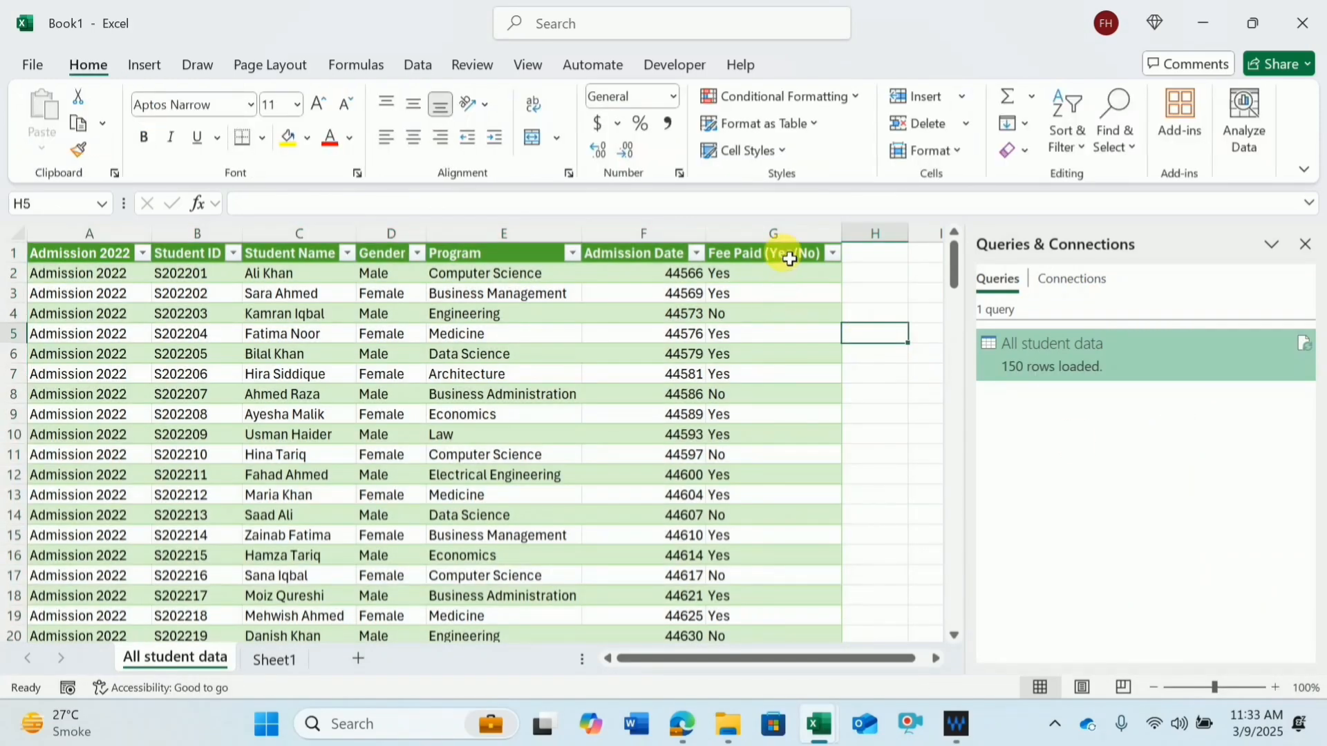
left_click_drag(952, 269, 954, 325)
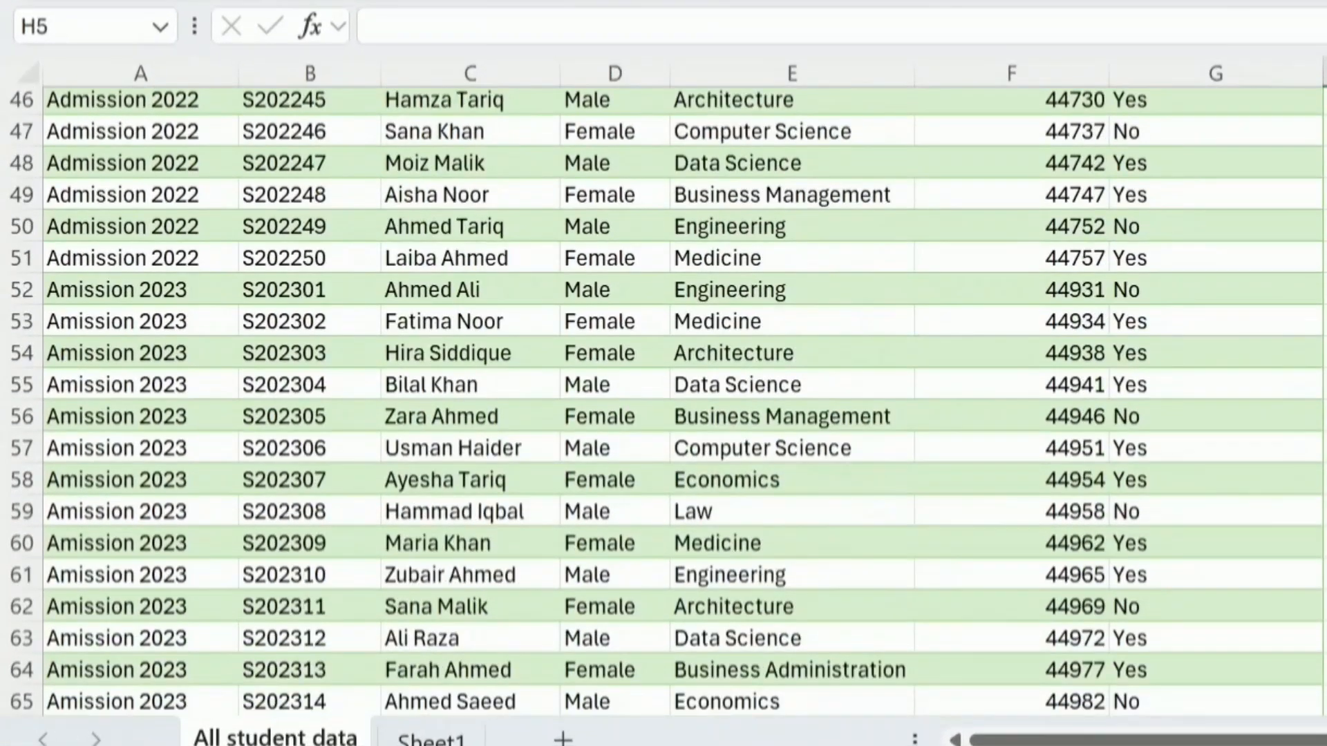
left_click_drag(1326, 193, 1326, 279)
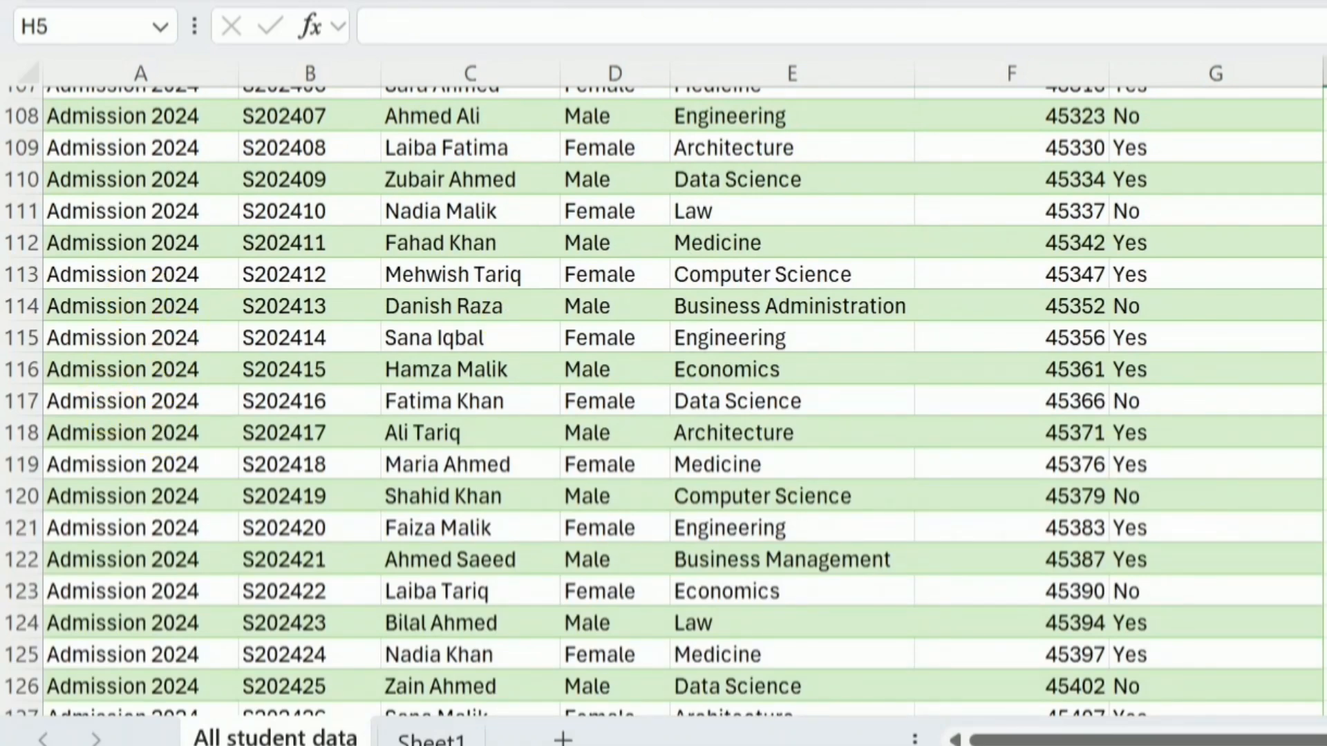
left_click_drag(1326, 532, 1326, 273)
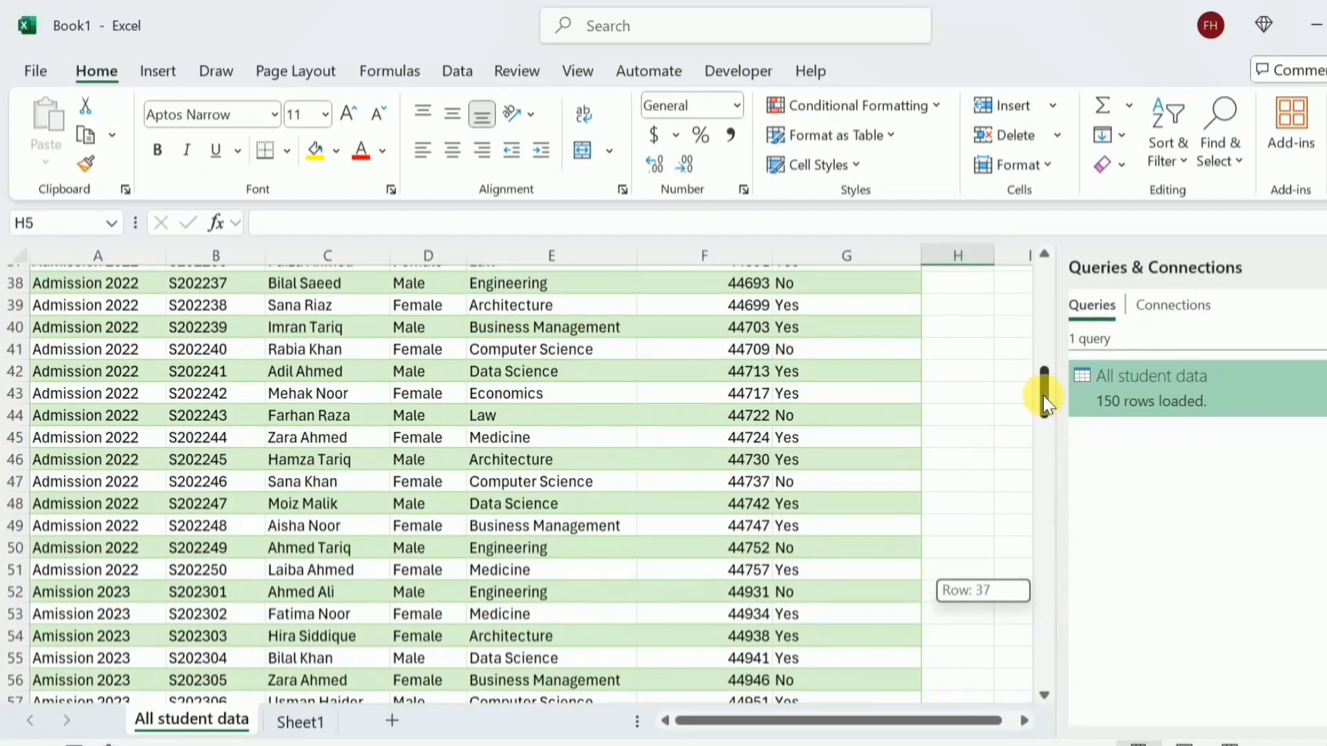
left_click_drag(1043, 395, 1051, 245)
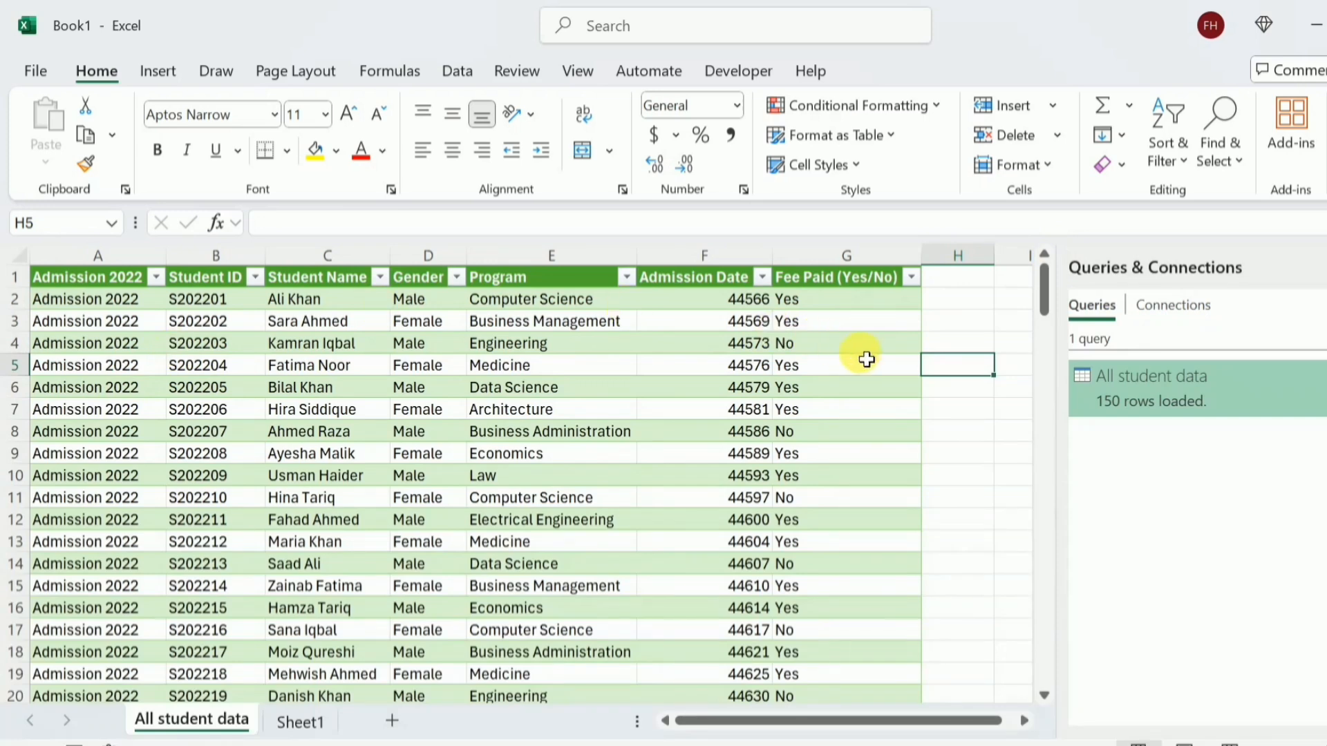
left_click(127, 302)
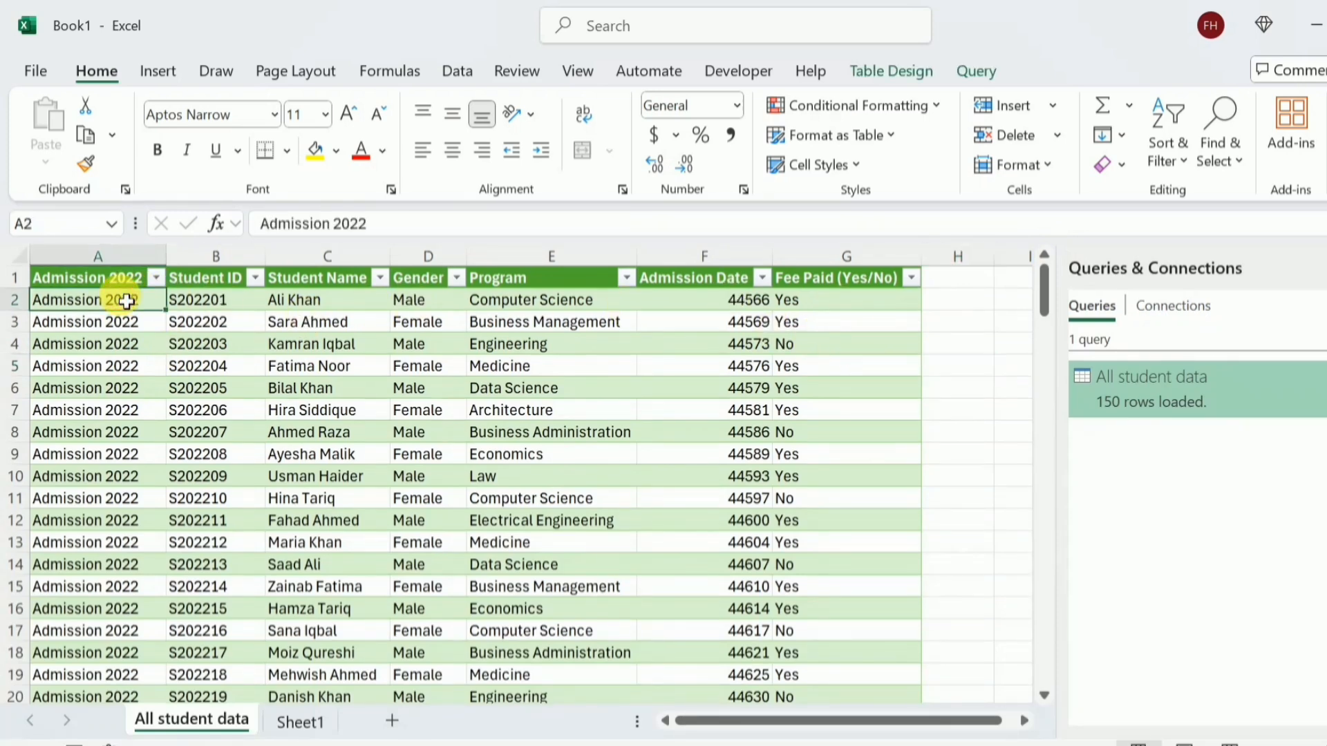